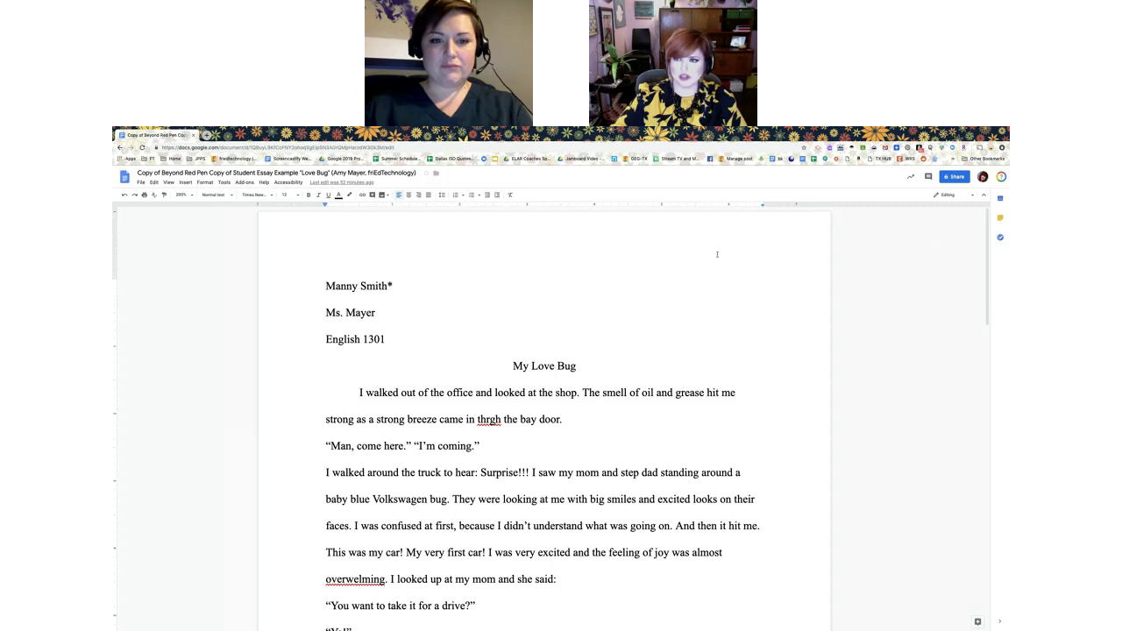
Open the Screencastify recording popup over the 'My Love Bug' essay in Google Docs
click(818, 147)
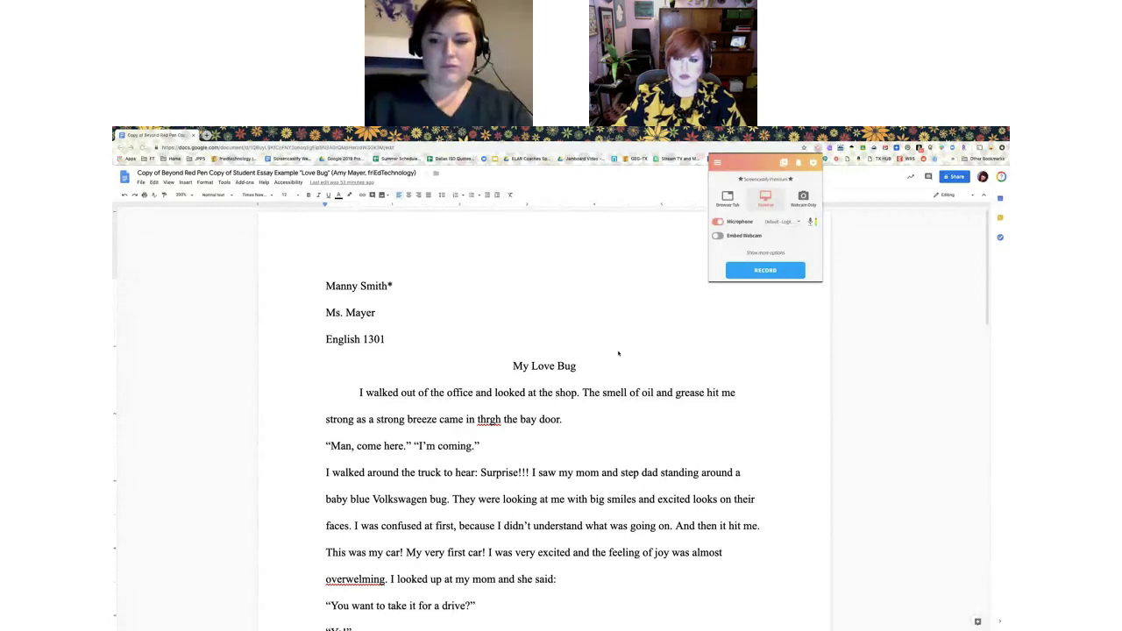
Turn on Show Drawing Tools and lower the microphone volume slightly
click(767, 253)
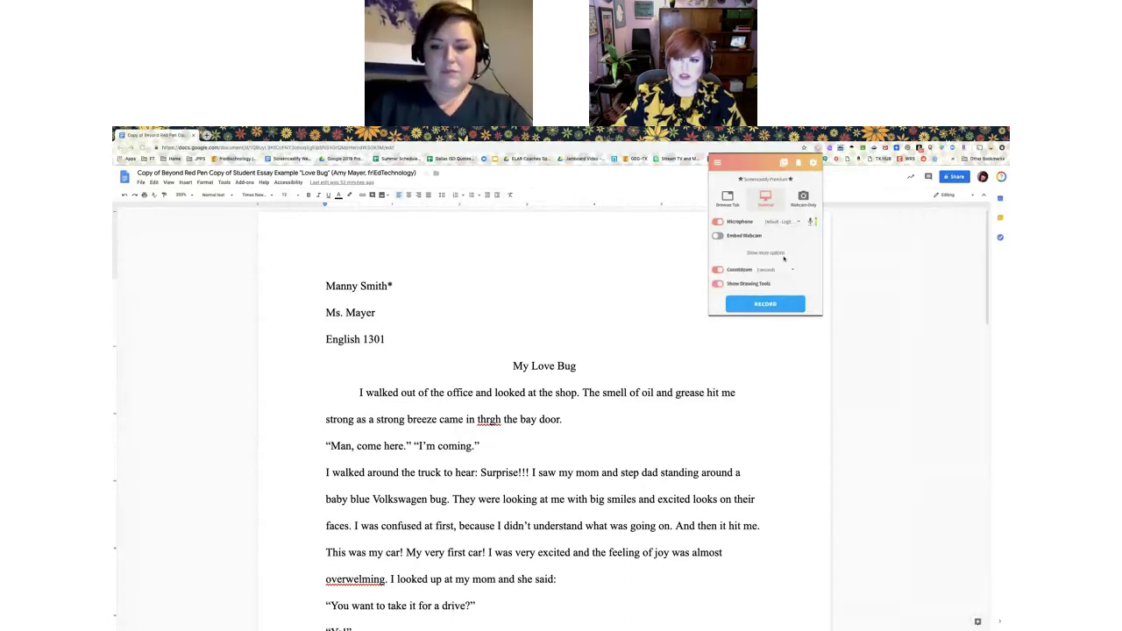
click(719, 284)
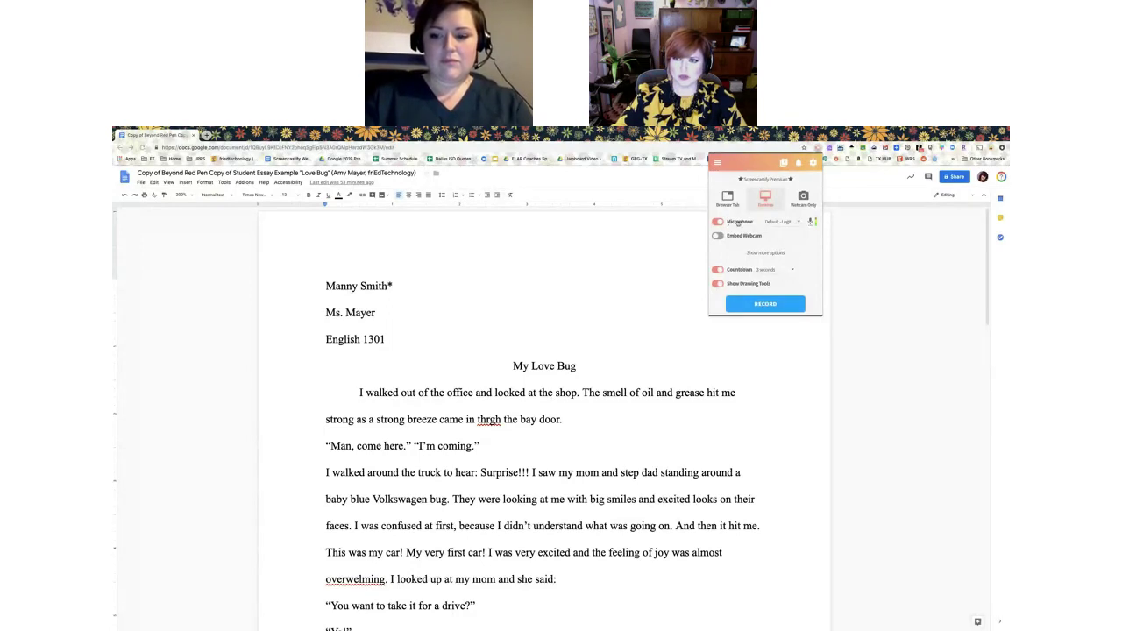
click(811, 222)
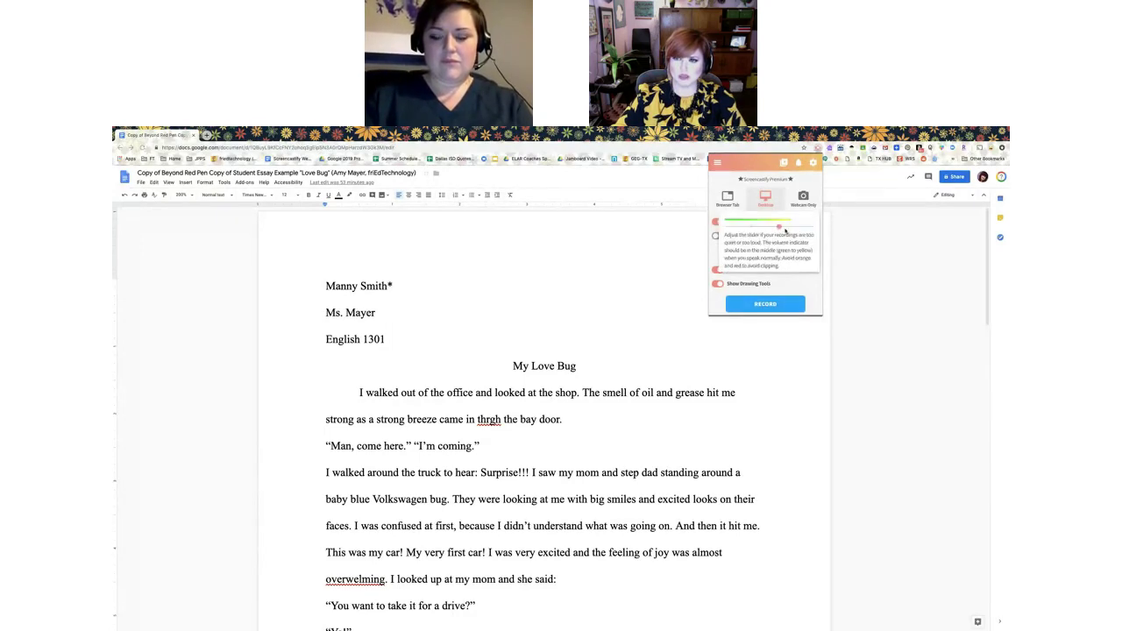
click(764, 228)
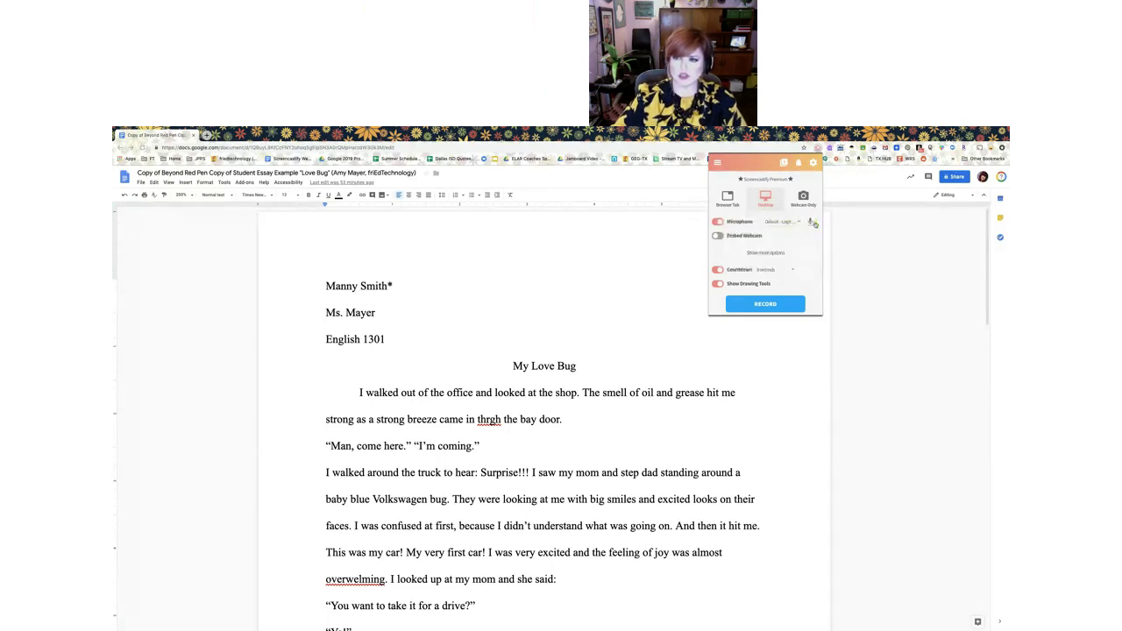
Keep the default microphone and start recording your entire screen
mouse_move(812, 223)
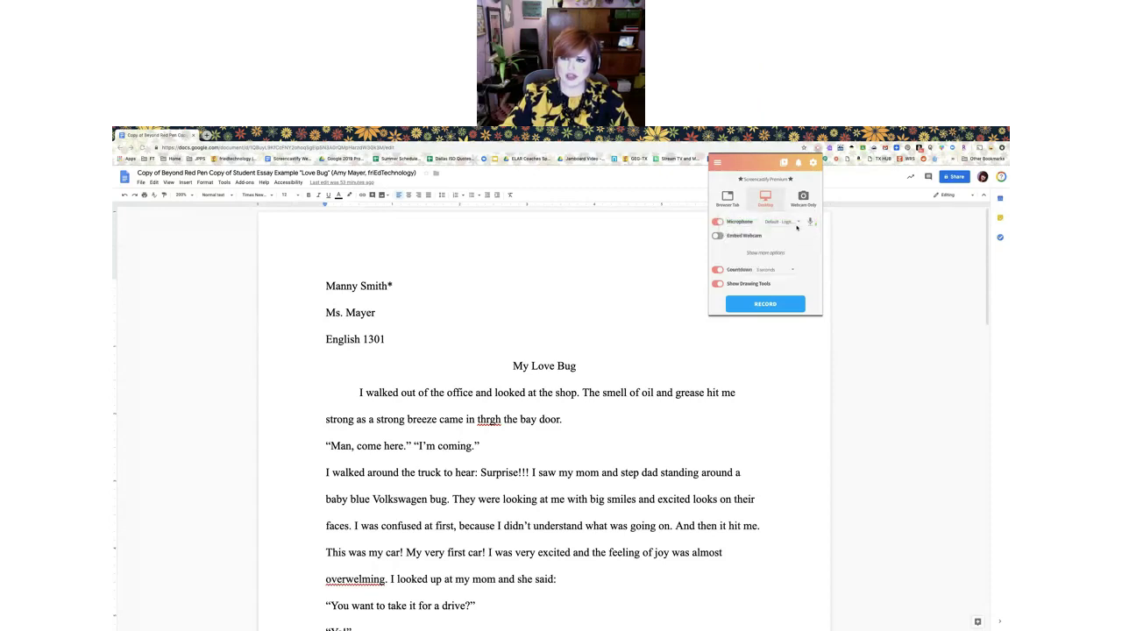
click(780, 222)
click(748, 224)
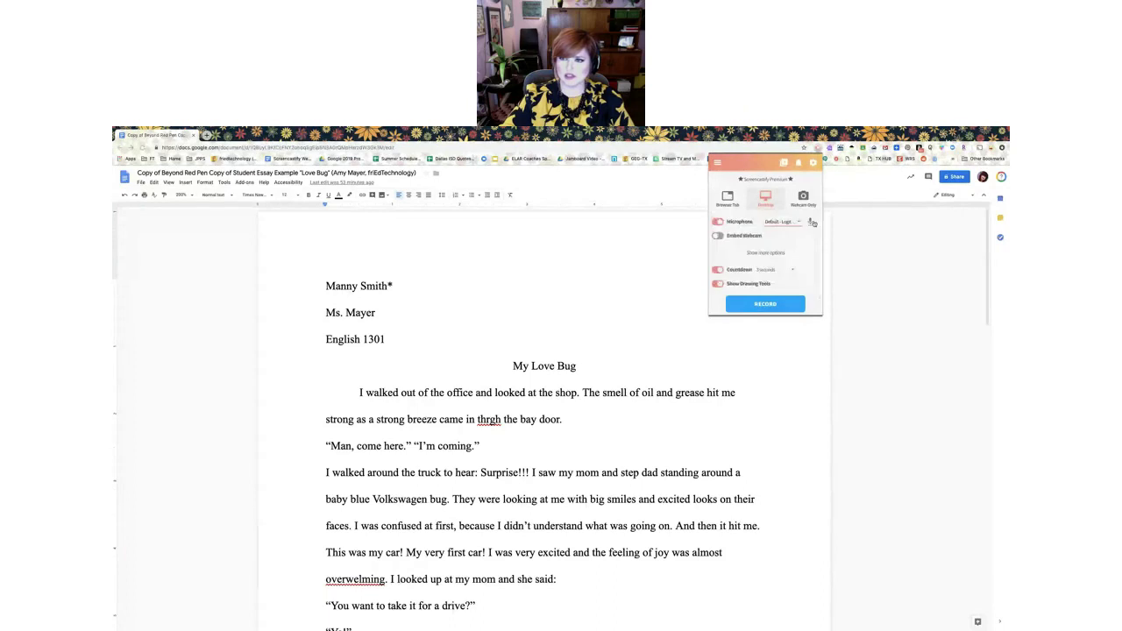
mouse_move(748, 227)
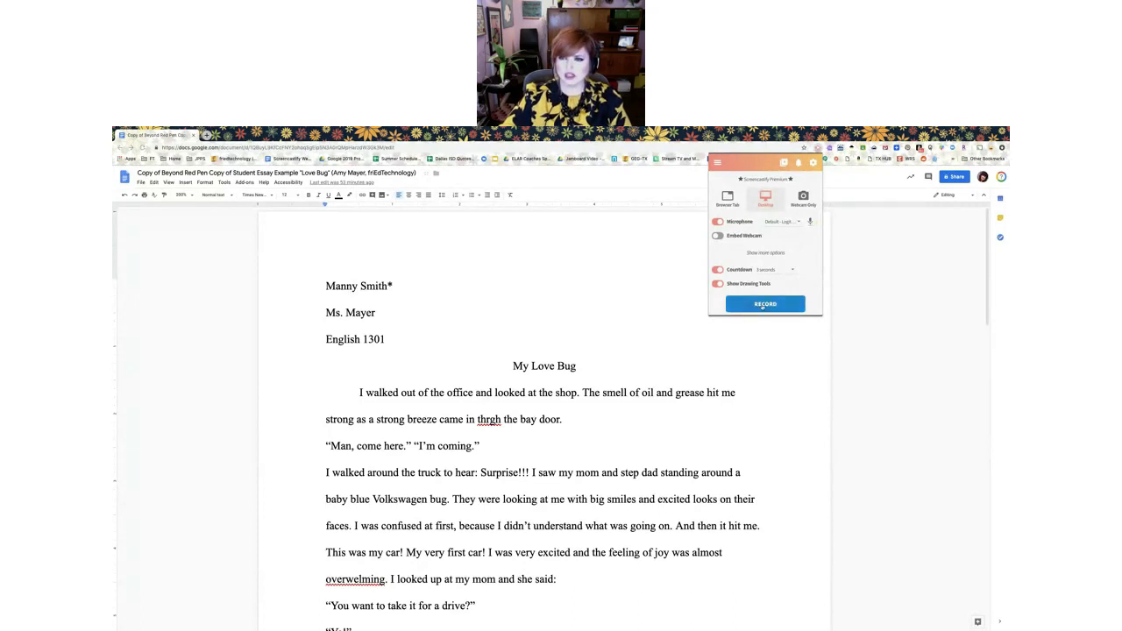
click(765, 304)
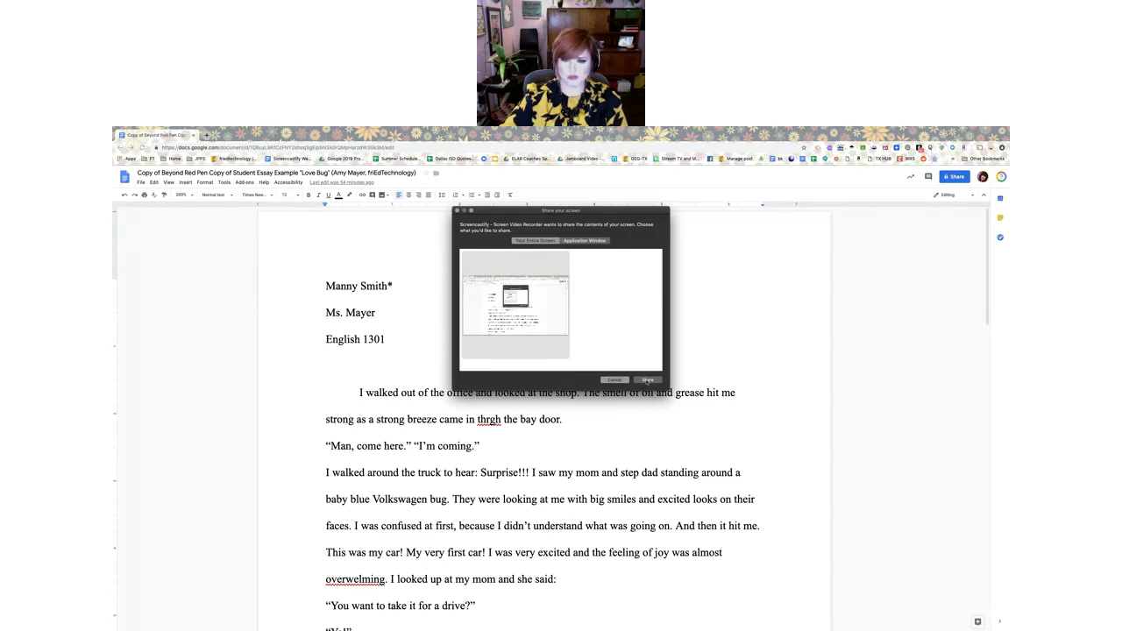
click(647, 380)
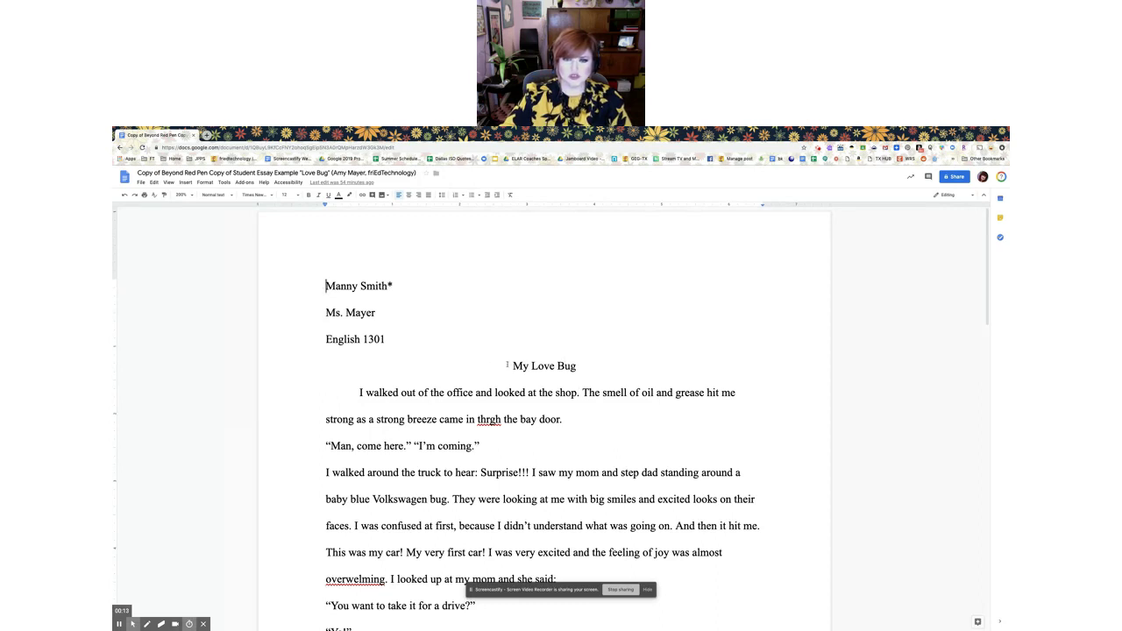
triple_click(589, 366)
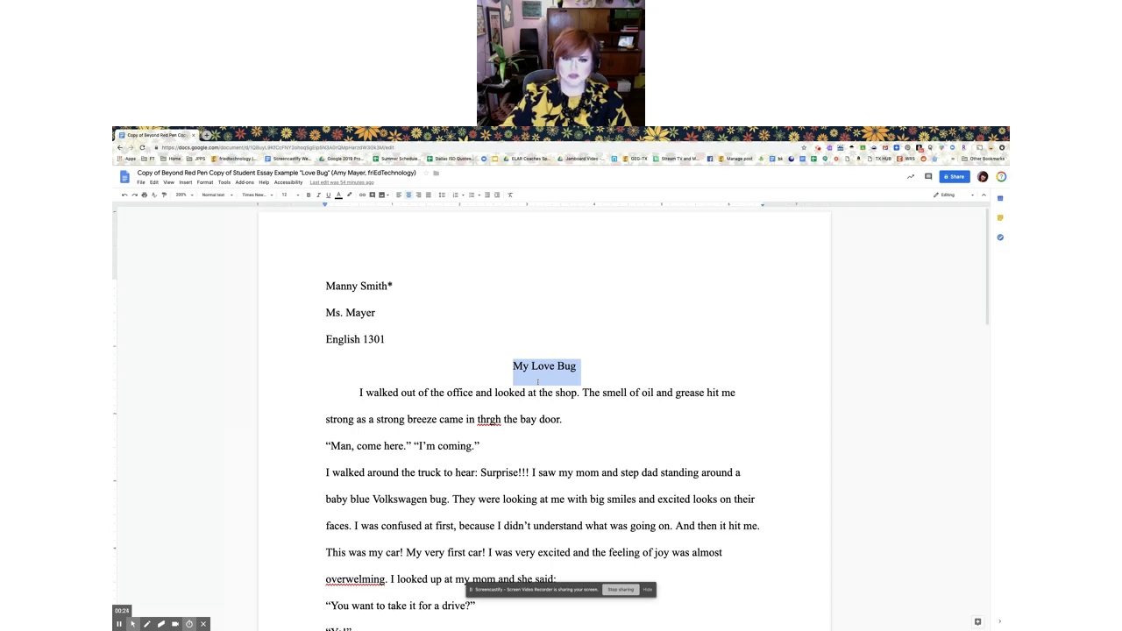
click(540, 369)
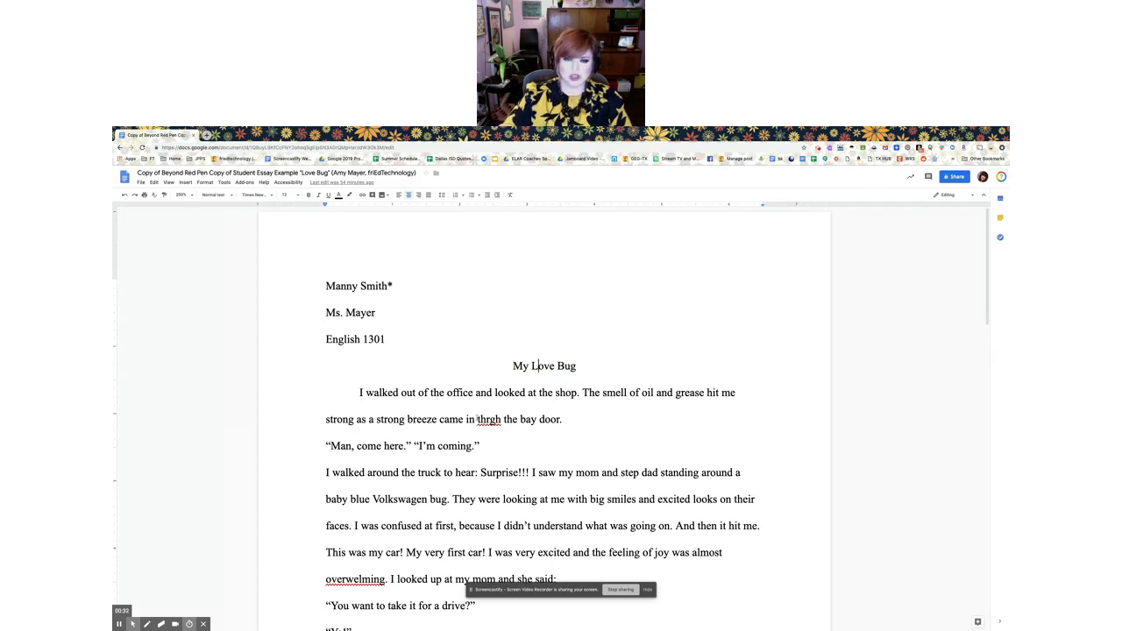
drag(477, 419, 502, 419)
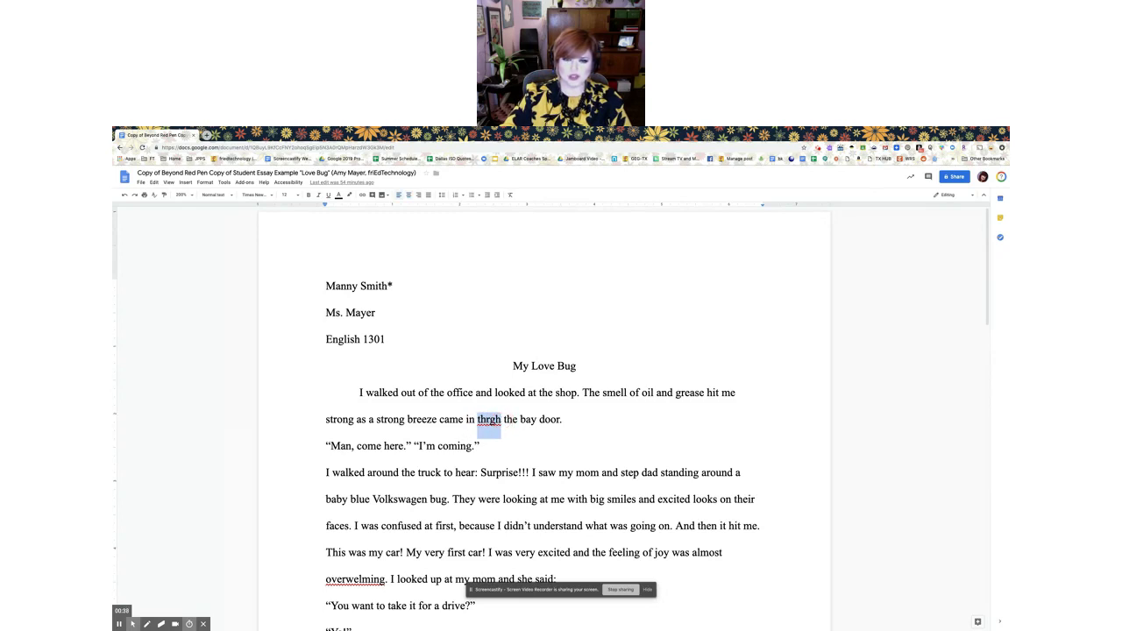
click(488, 421)
right_click(488, 420)
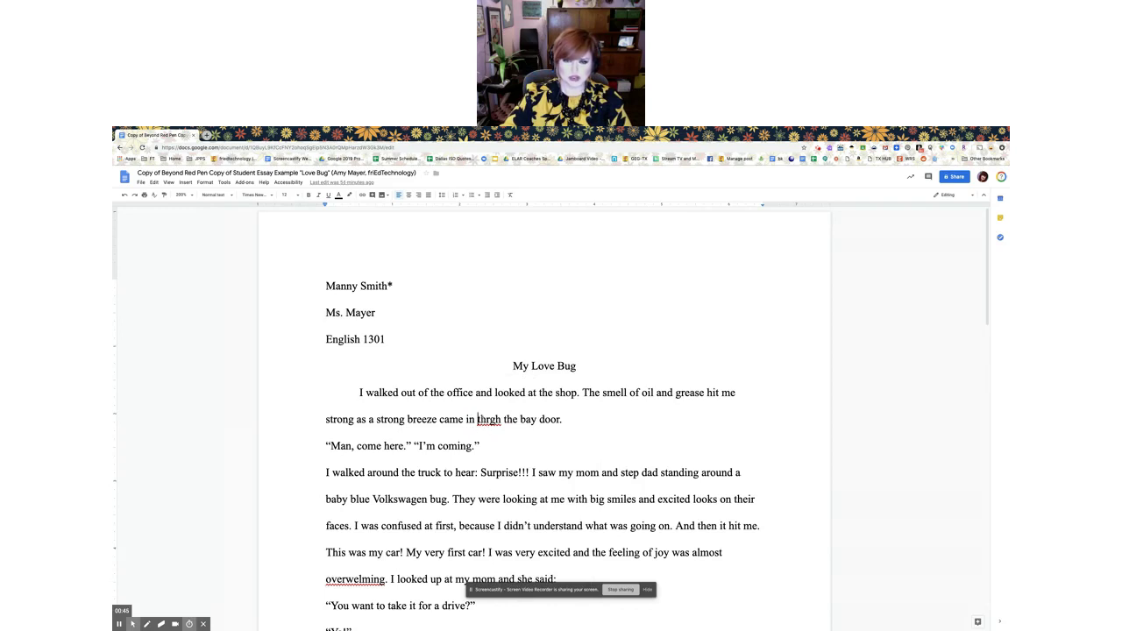
scroll(527, 451, down, 2)
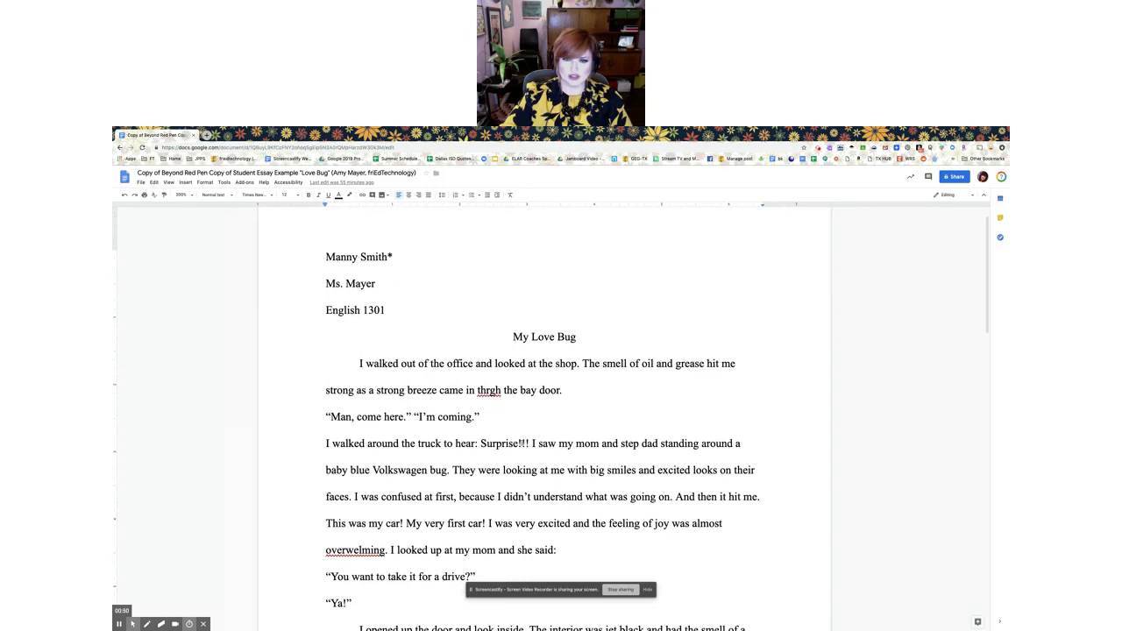
drag(530, 445, 520, 445)
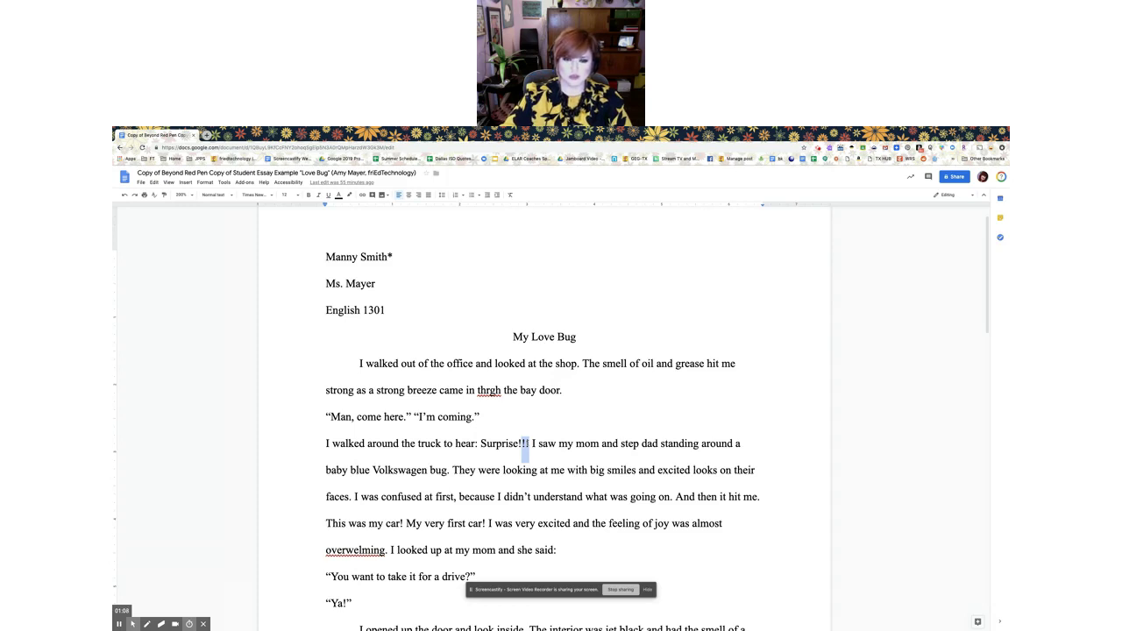
click(474, 444)
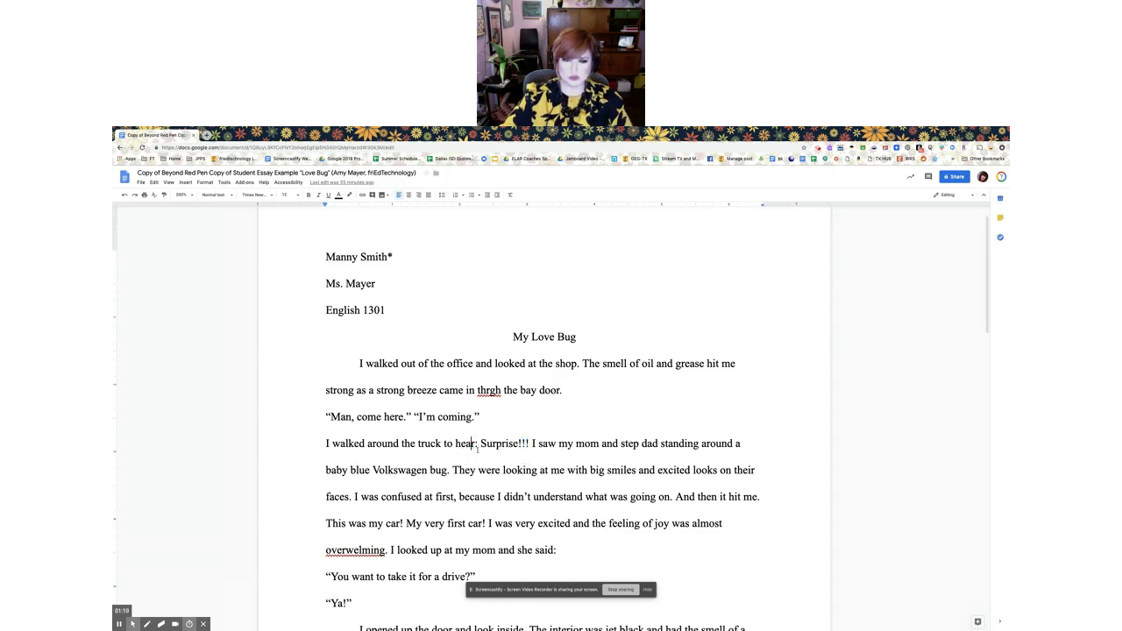
scroll(478, 450, down, 2)
scroll(478, 450, down, 1)
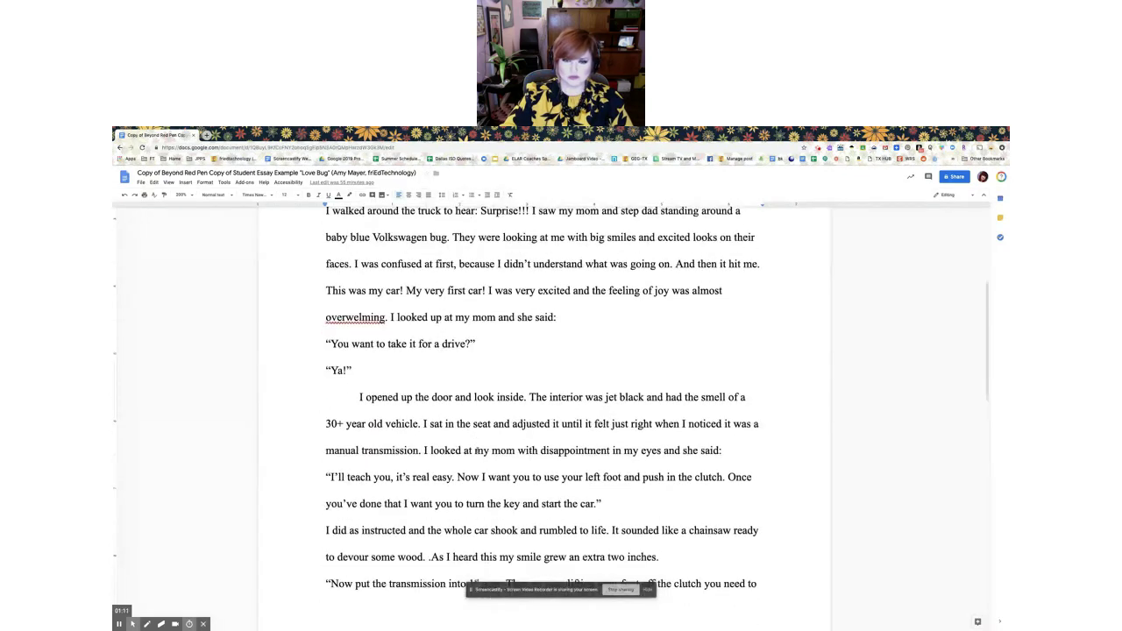
scroll(477, 447, down, 1)
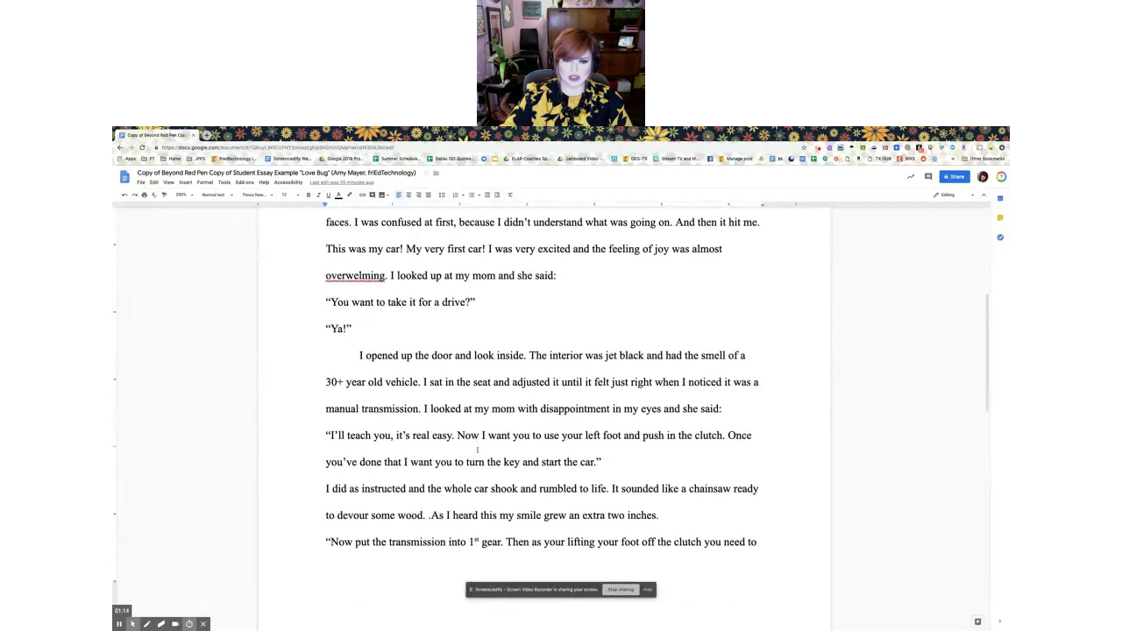
scroll(476, 444, up, 2)
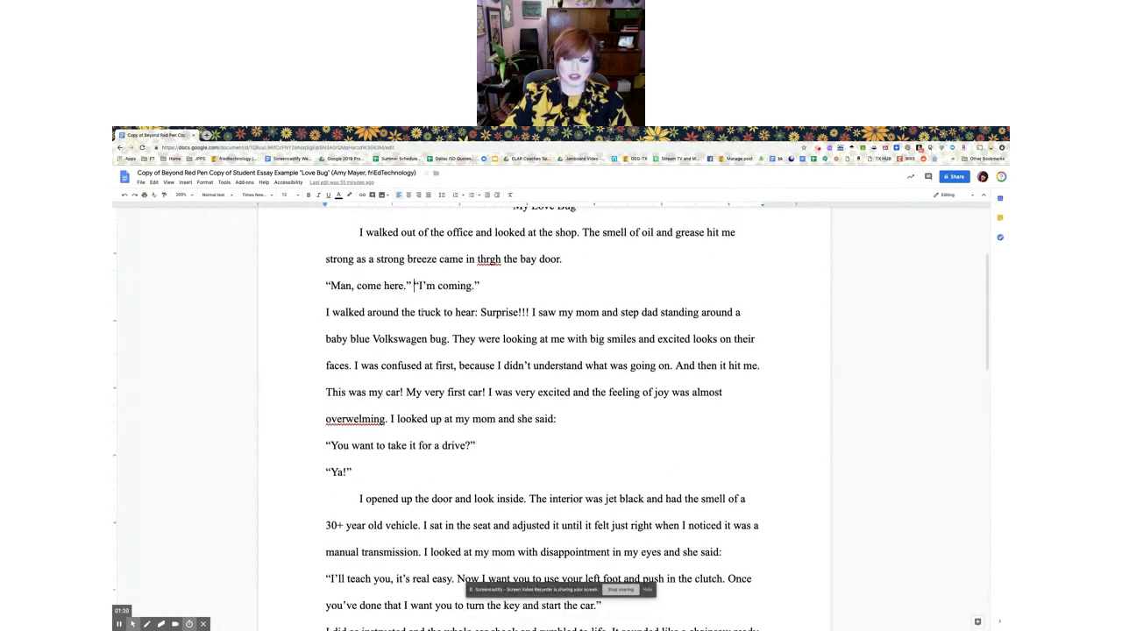
Break the line before “I'm coming.”, undo it, and open the editing-mode dropdown
click(412, 285)
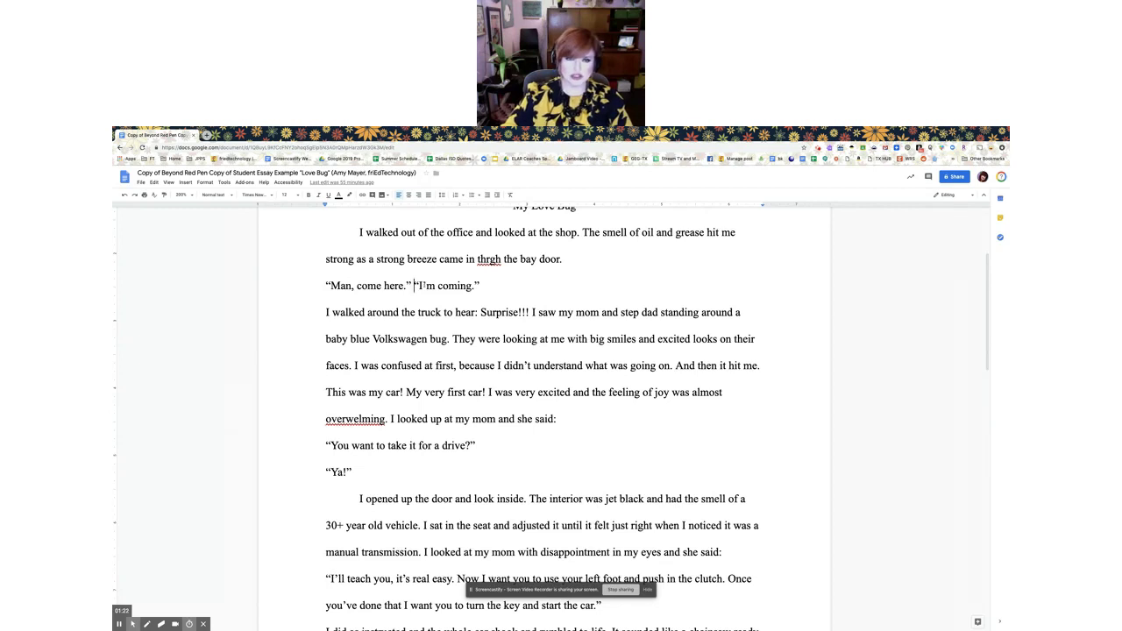
key(Return)
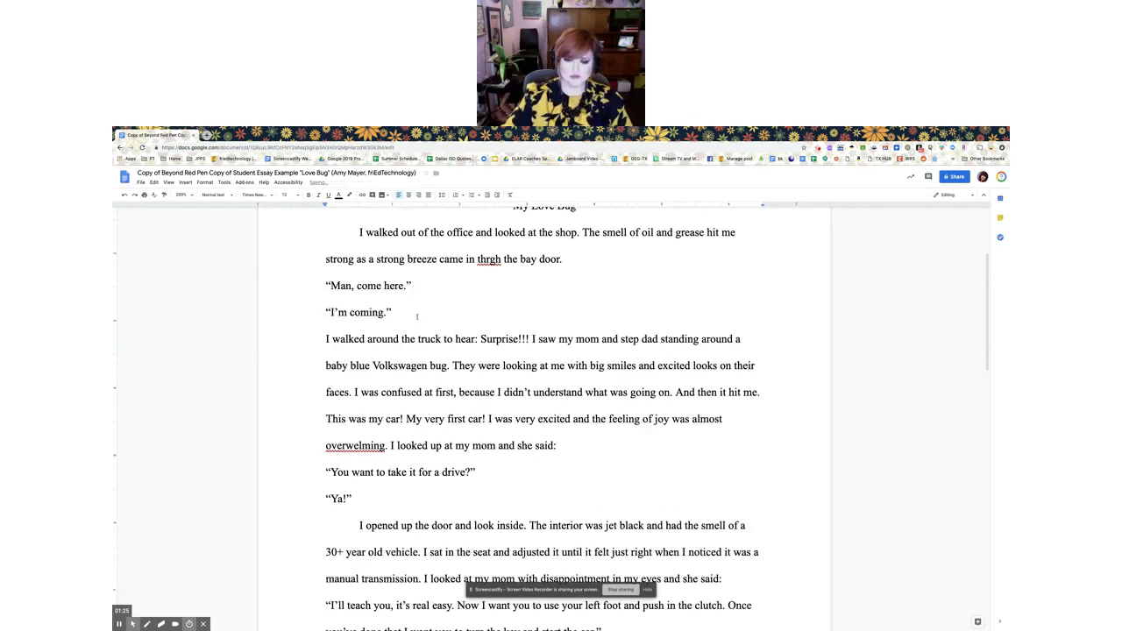
key(BackSpace)
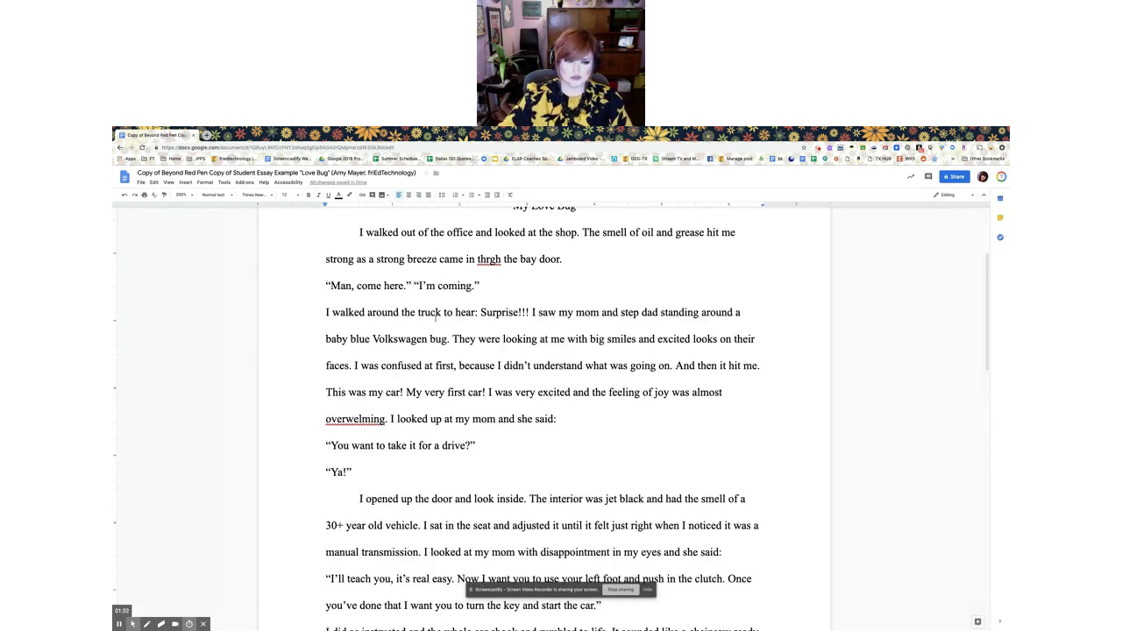
mouse_move(146, 624)
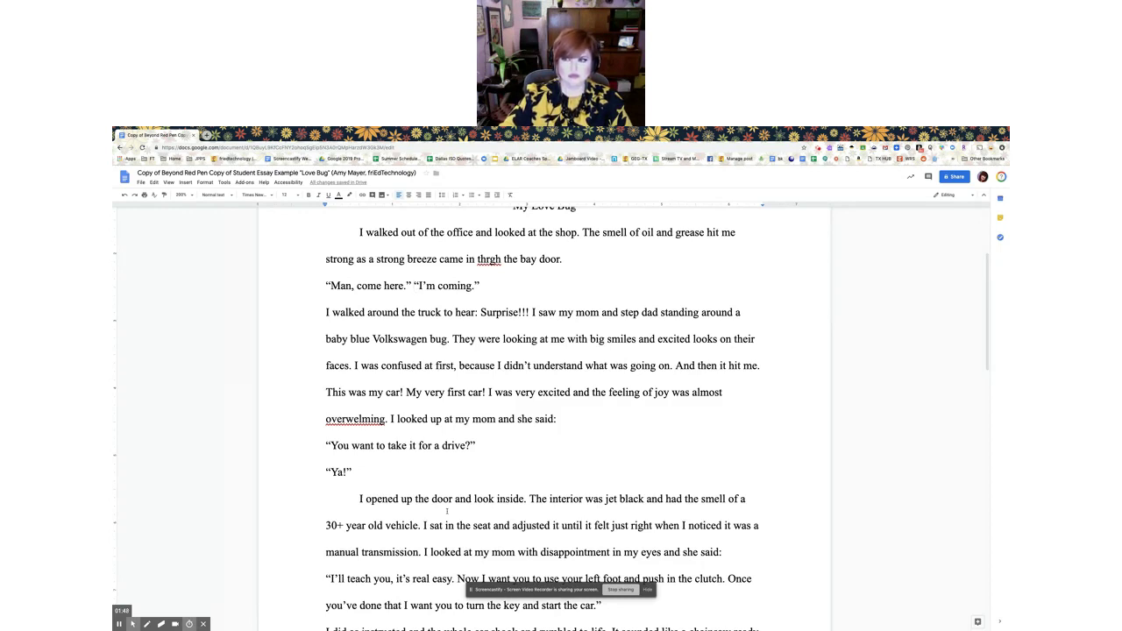
click(947, 195)
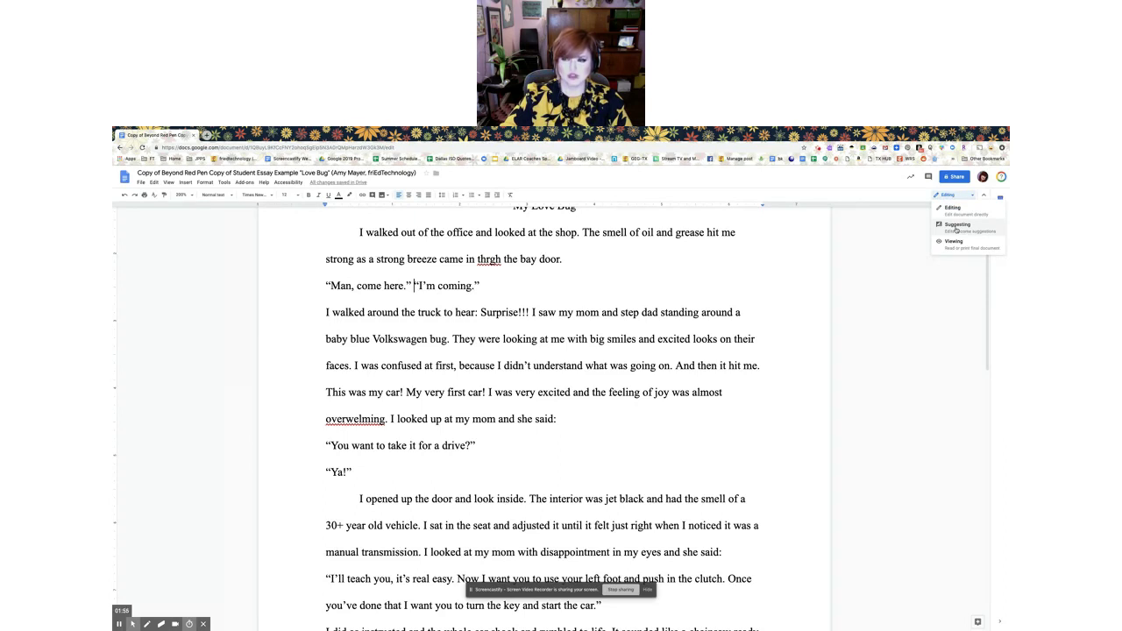
Switch to Suggesting mode and suggest a new paragraph before “I'm coming.”
click(956, 229)
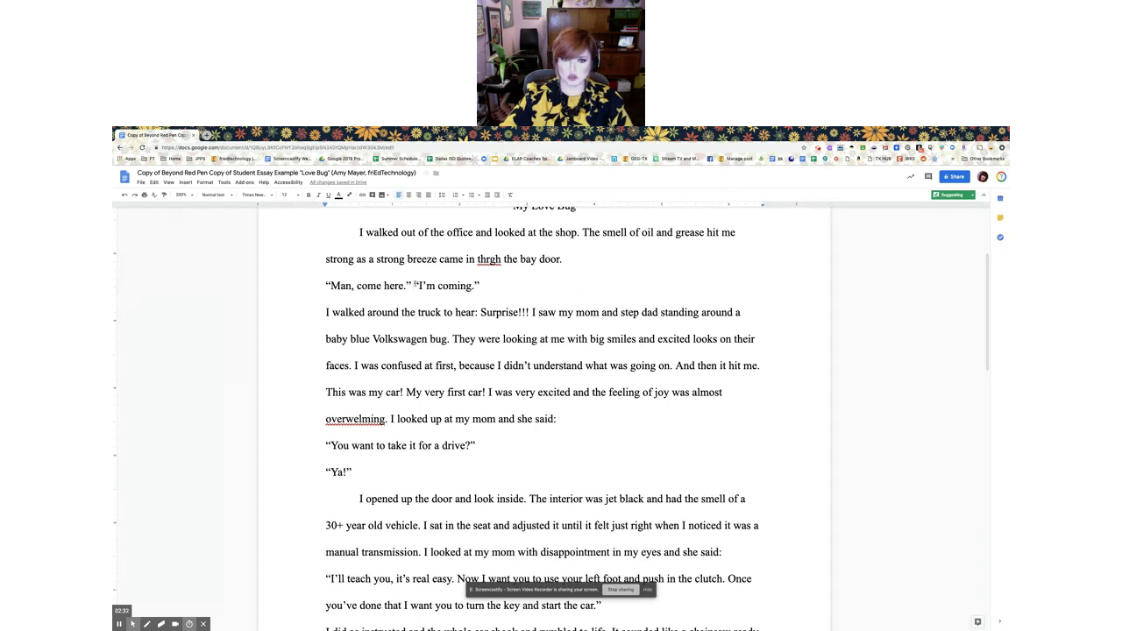
click(415, 285)
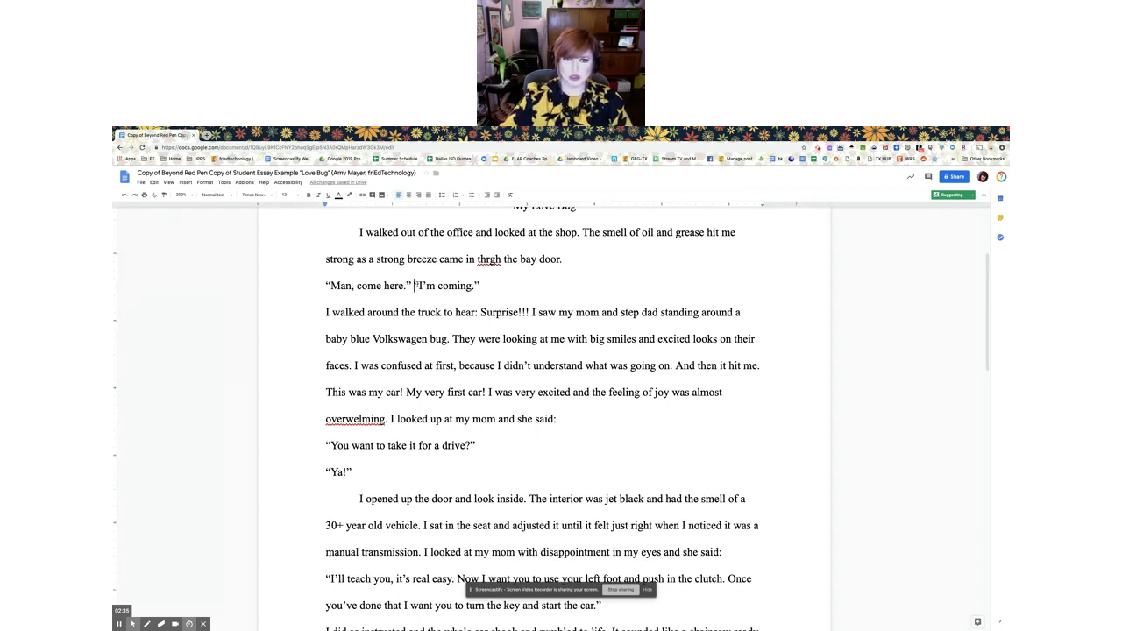
key(Return)
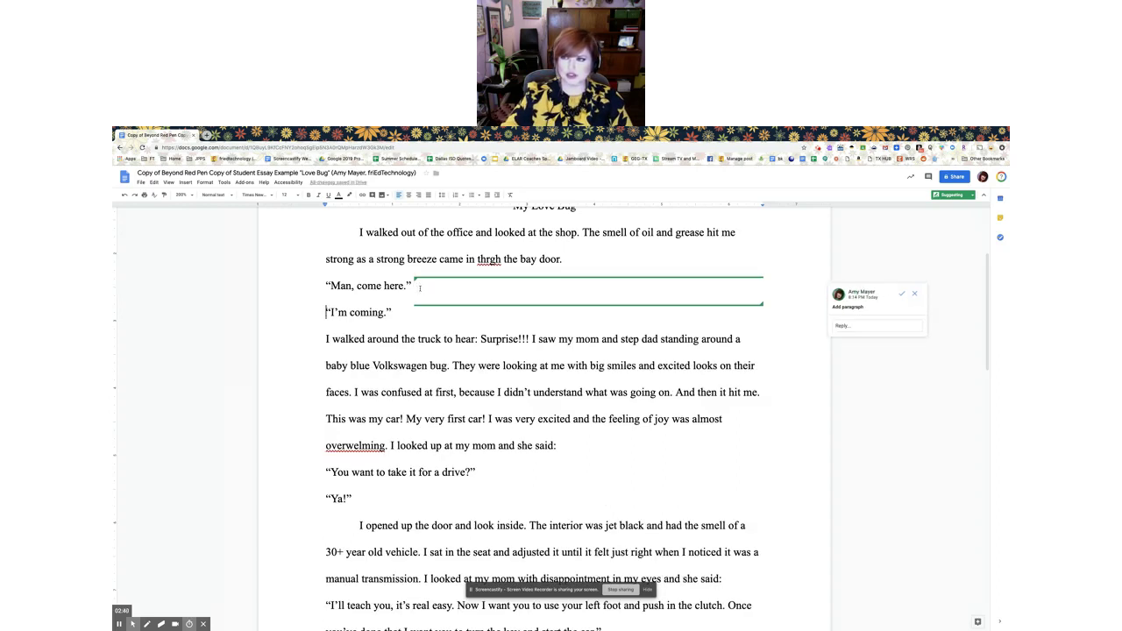
Staying in Suggesting mode, join “I'm coming.” back onto the “Man, come here.” line
click(956, 195)
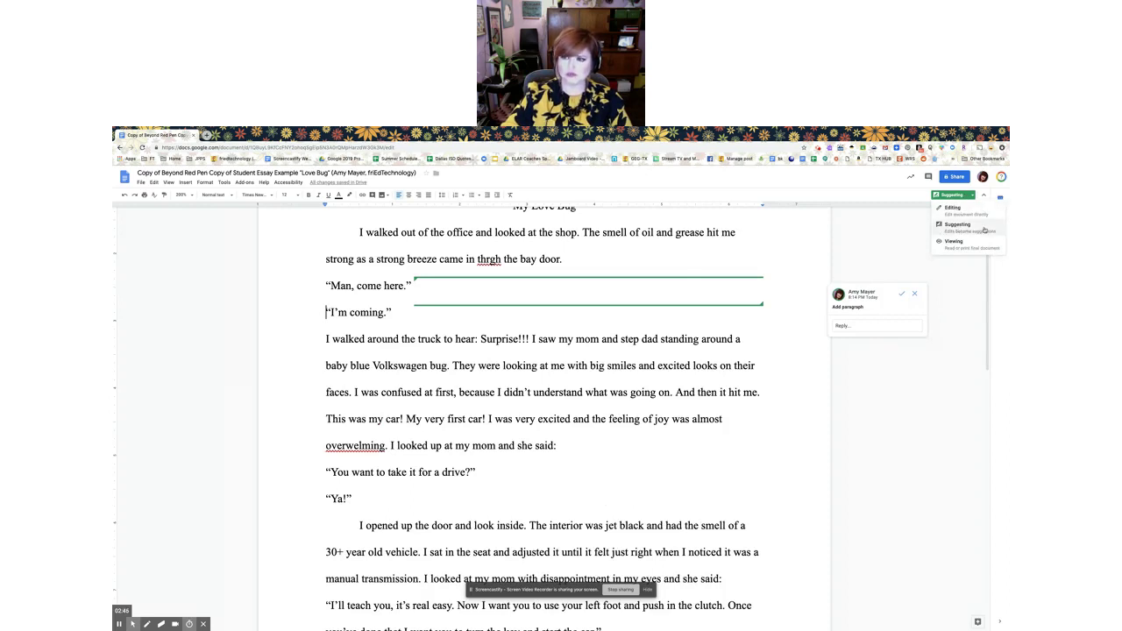
click(984, 230)
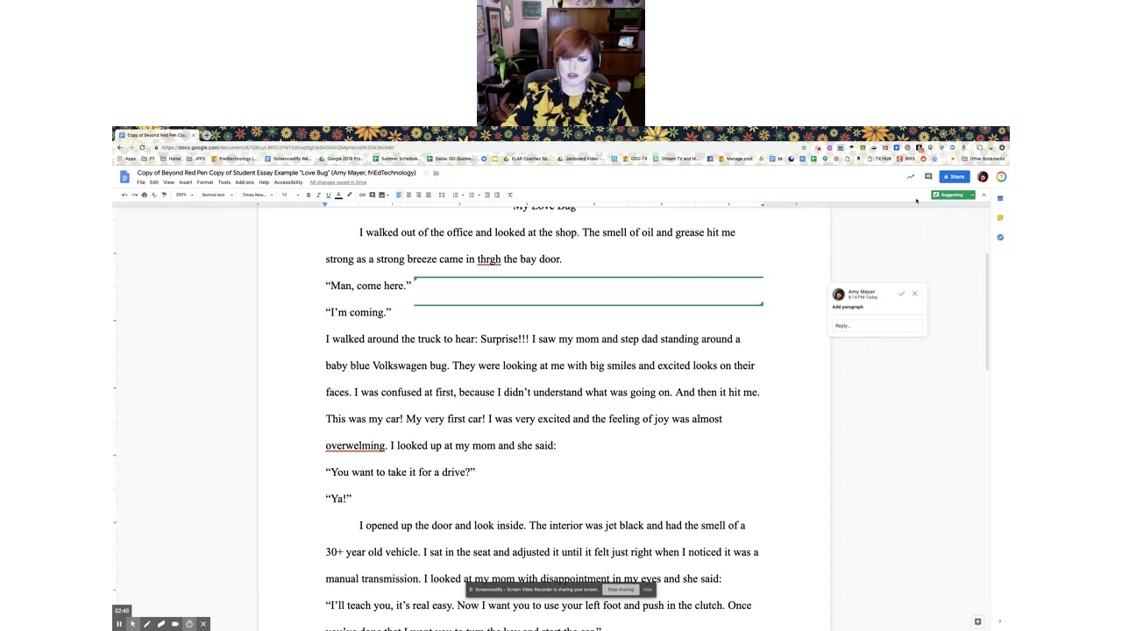
click(328, 307)
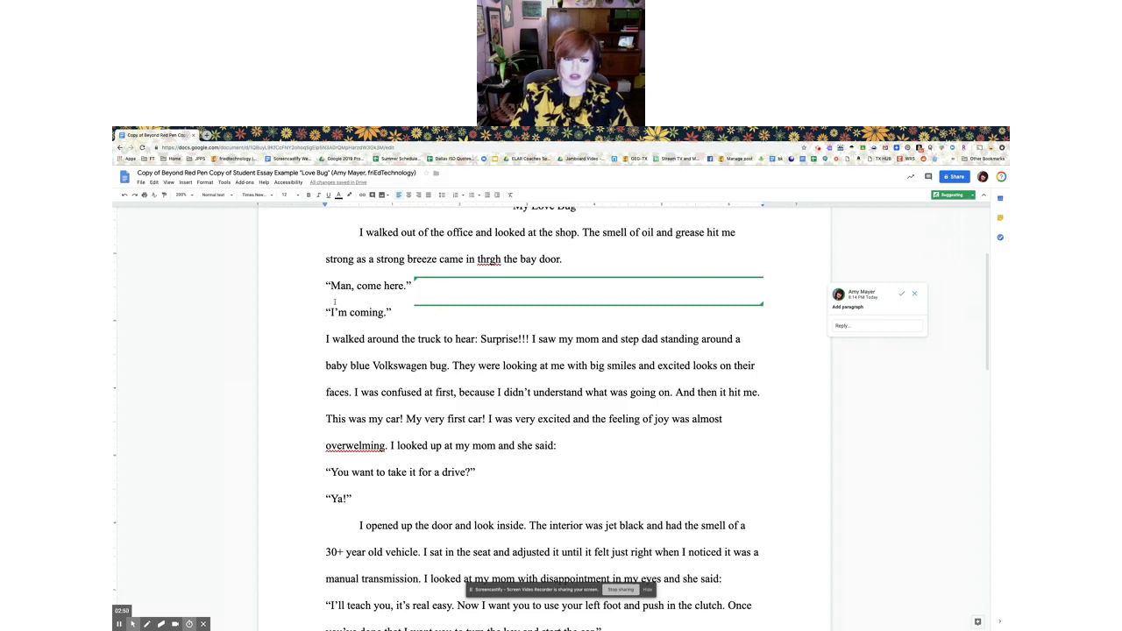
key(BackSpace)
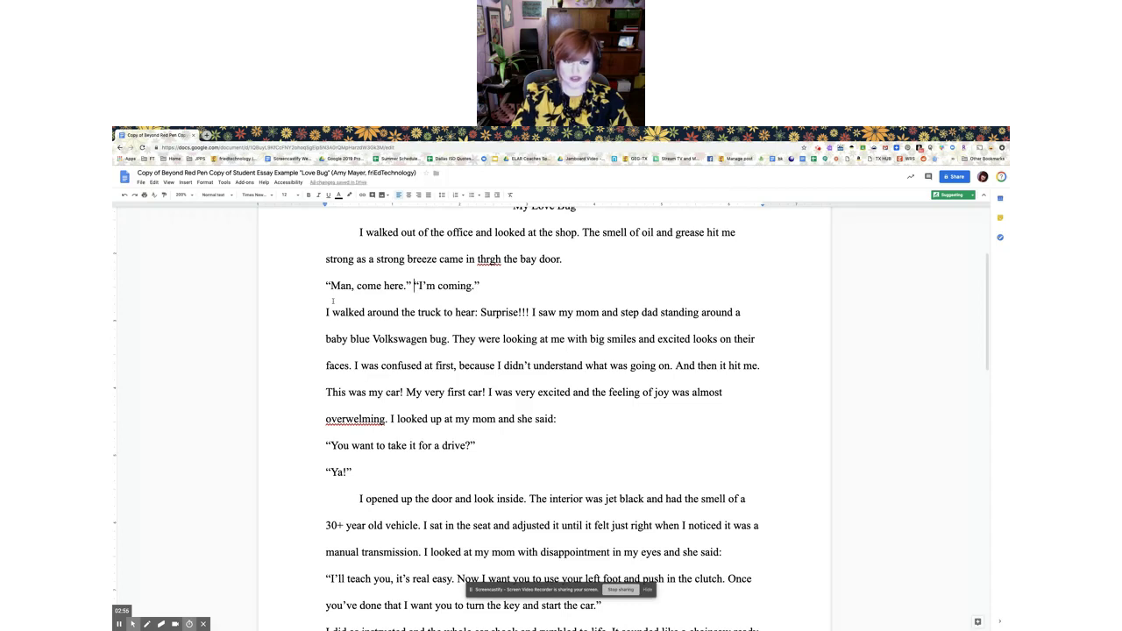
Suggest “I'm coming.” as its own paragraph and correct “thrgh” to “through”
key(Return)
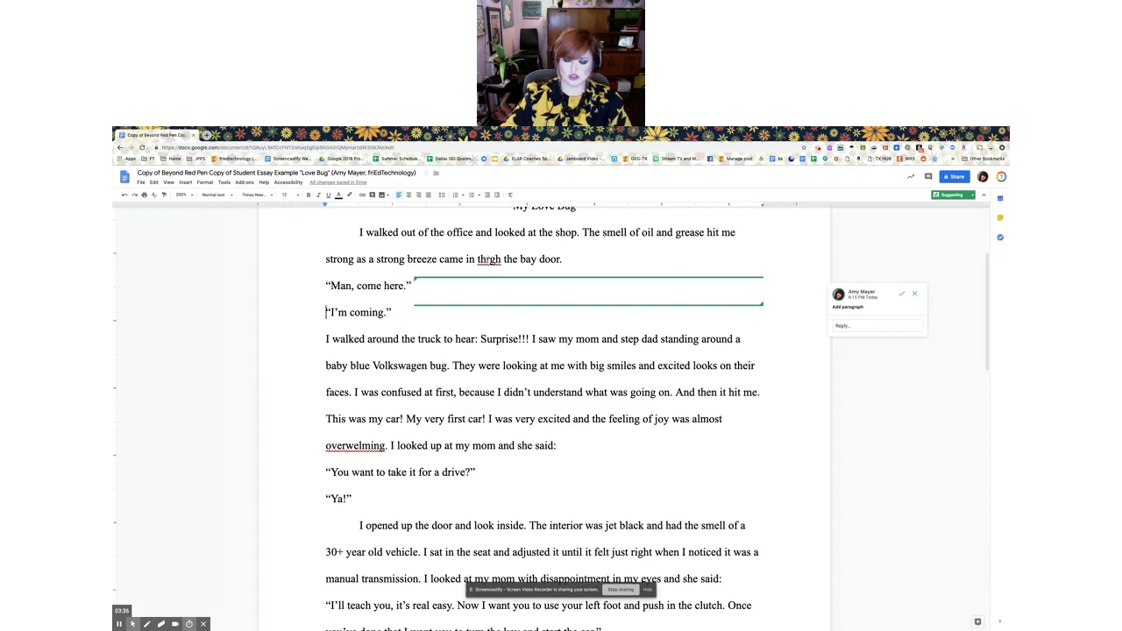
click(491, 258)
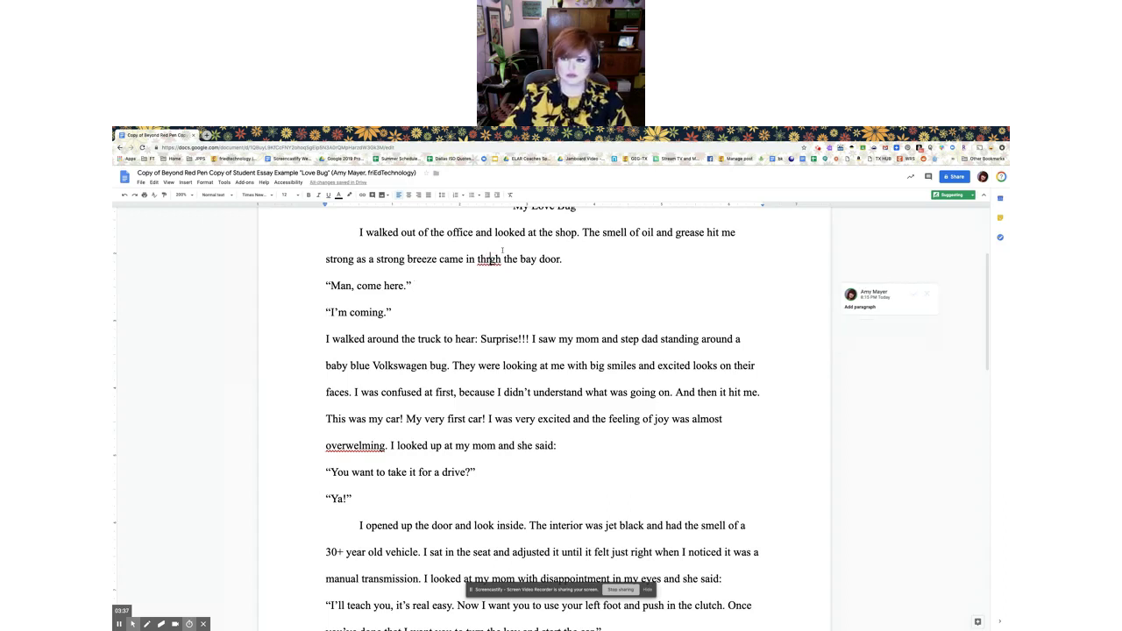
text(ou)
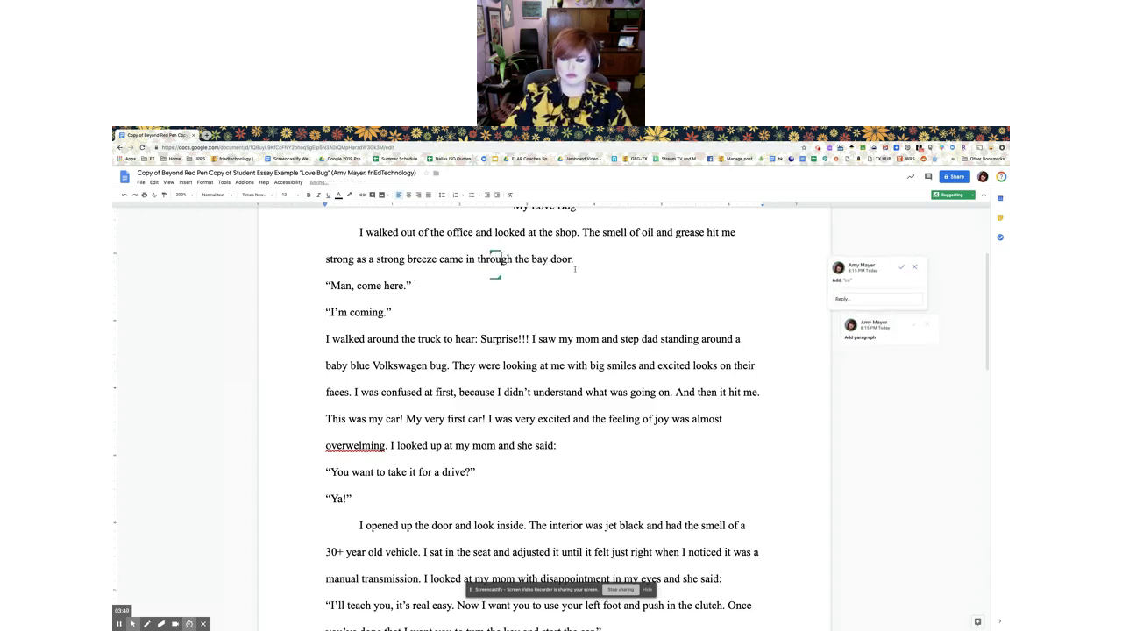
click(575, 269)
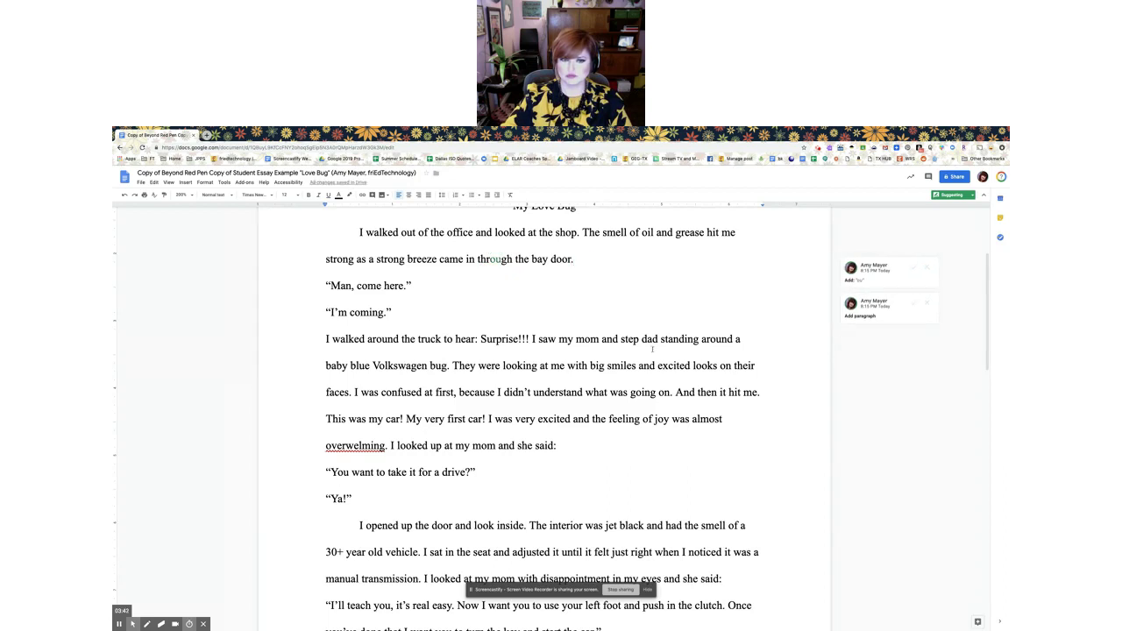
Suggest correcting “overwelming” to “overwhelming” by adding the missing h
click(355, 446)
text(h)
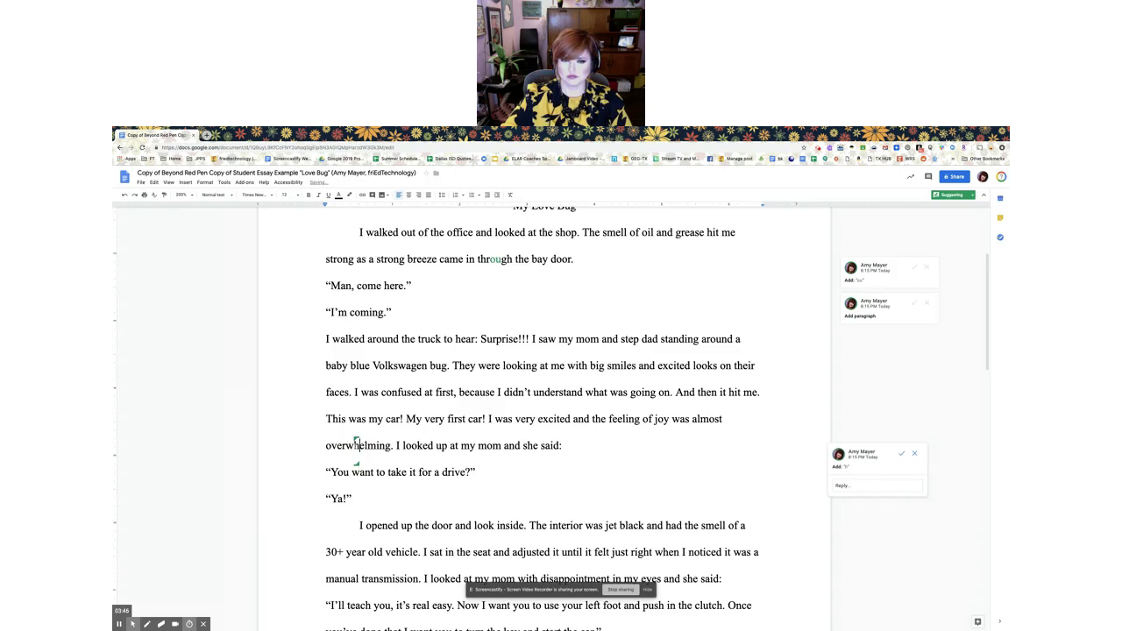
click(484, 462)
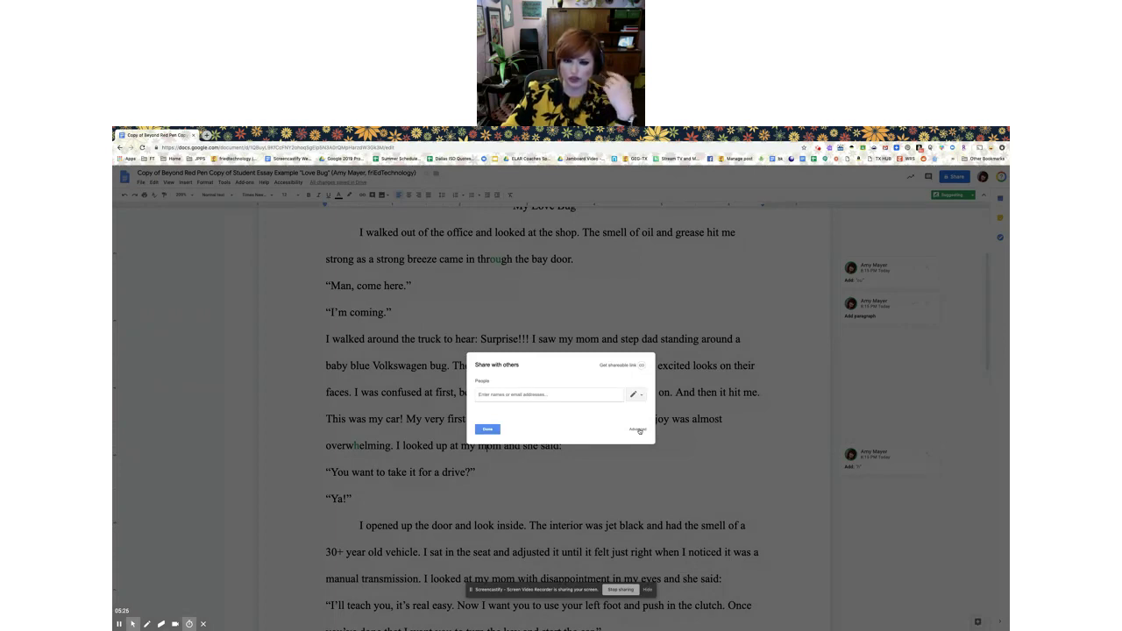
Open Advanced sharing settings and show the Invite people permission choices
click(638, 430)
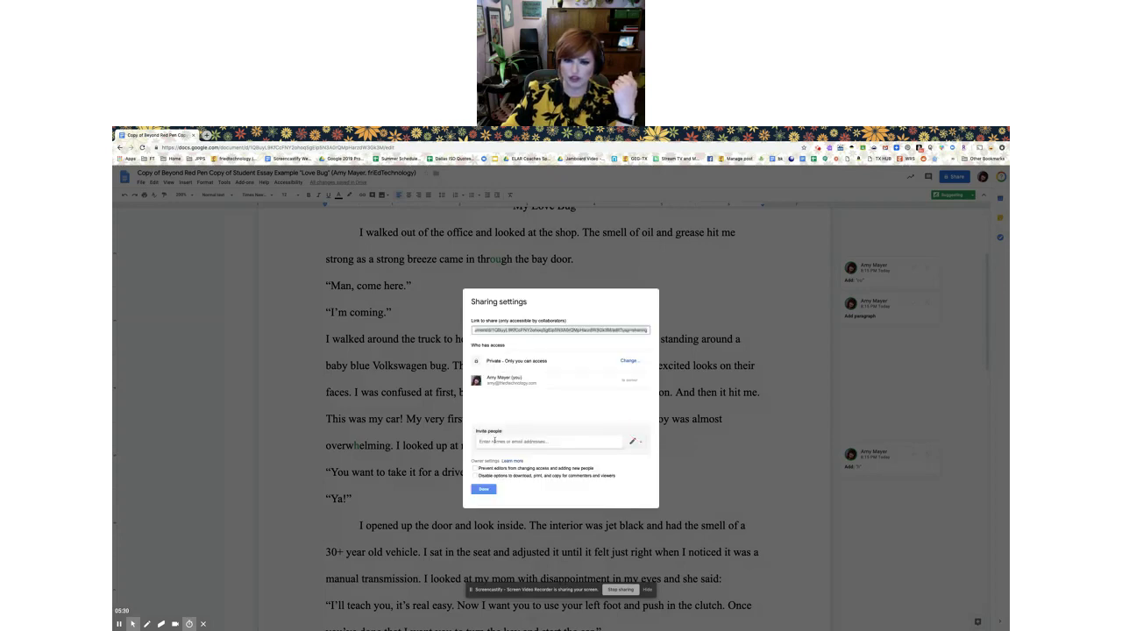
click(635, 442)
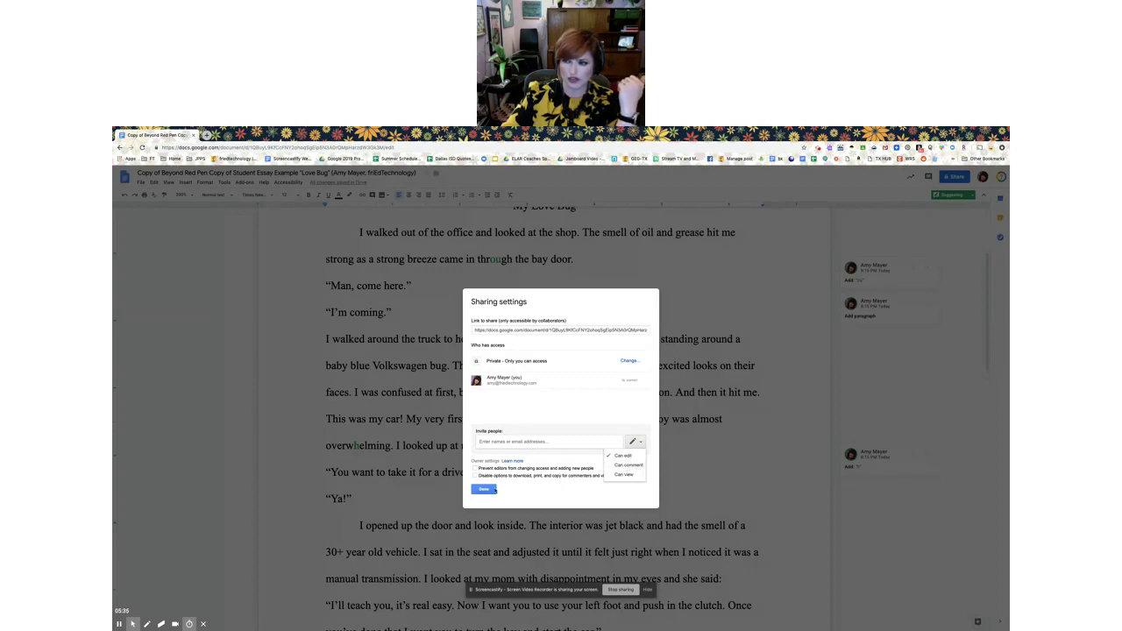
Close sharing settings, start a comment on the 'very excited' text, then cancel it
click(485, 490)
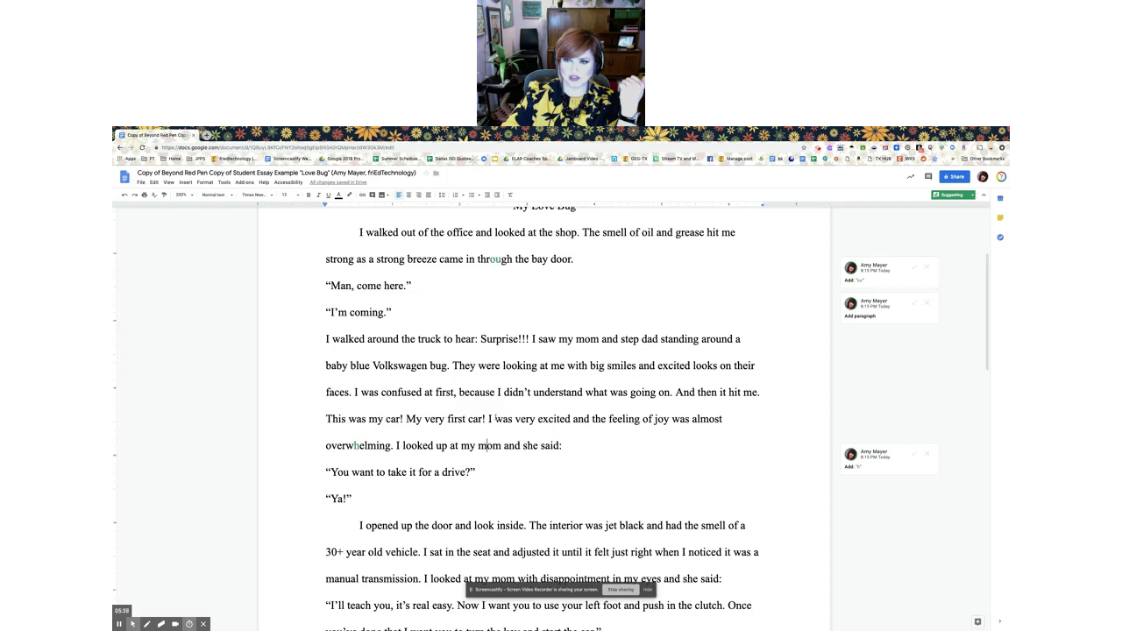
drag(472, 419, 557, 420)
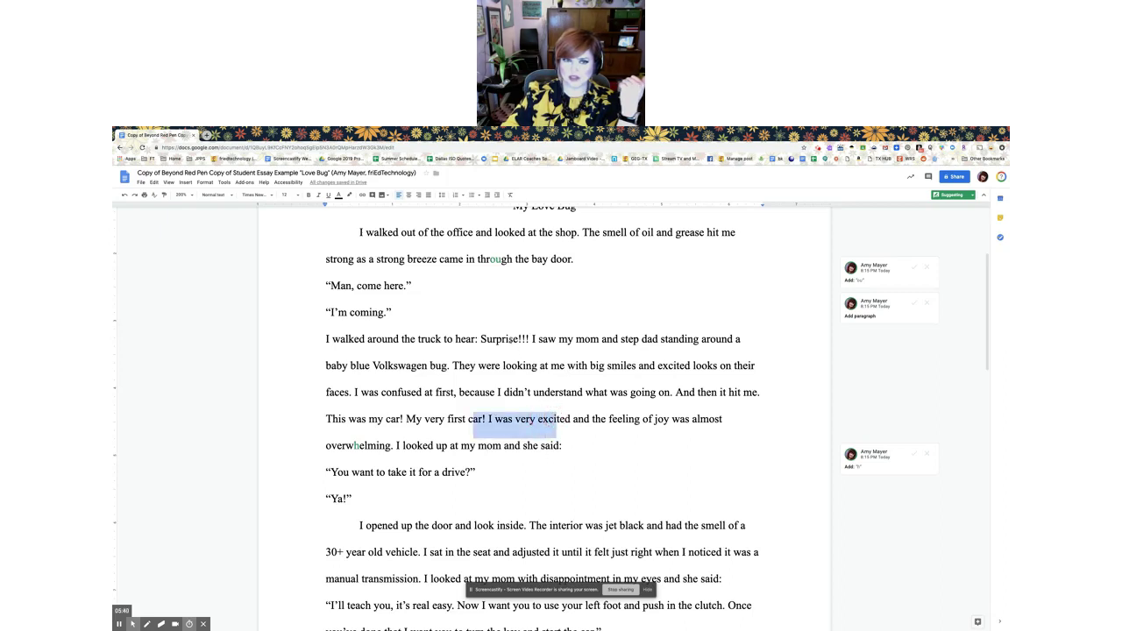
click(372, 194)
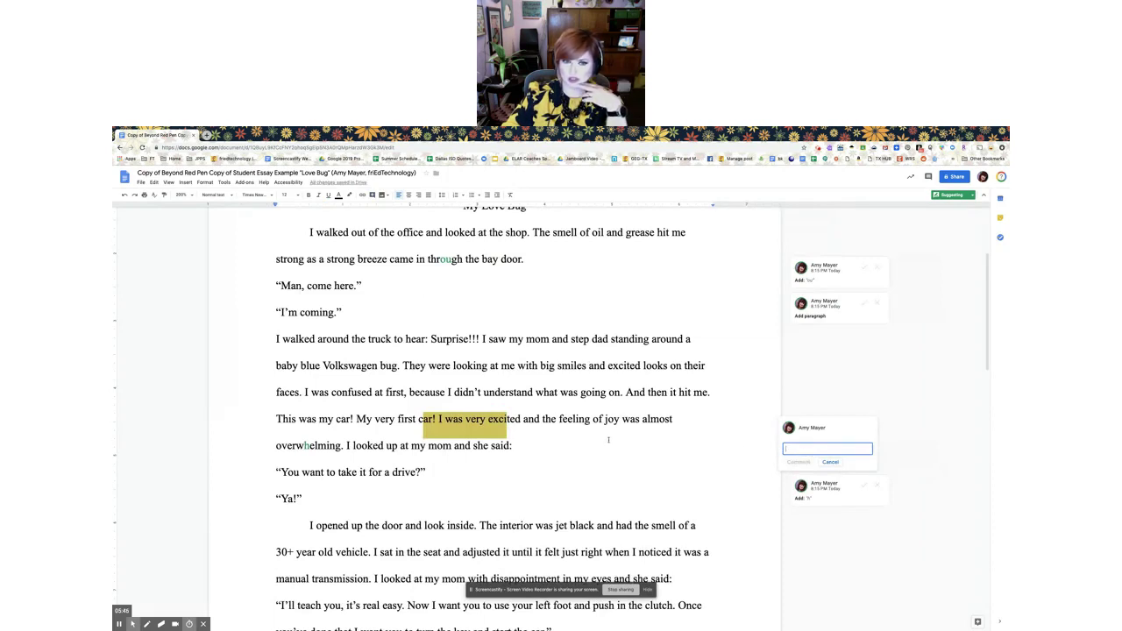
click(541, 419)
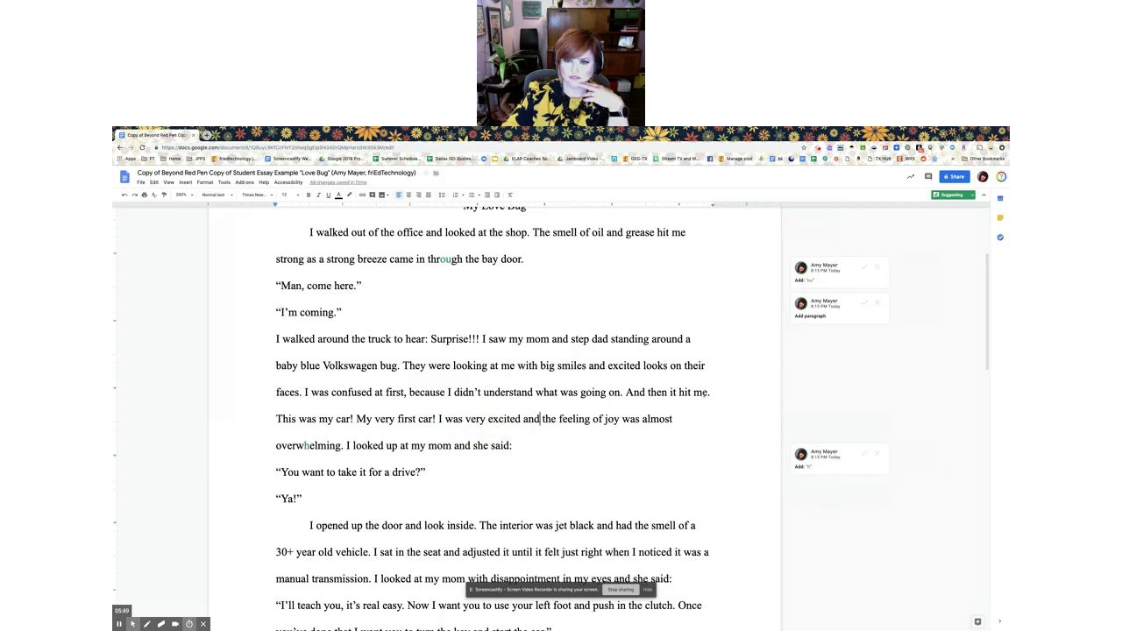
scroll(706, 392, up, 5)
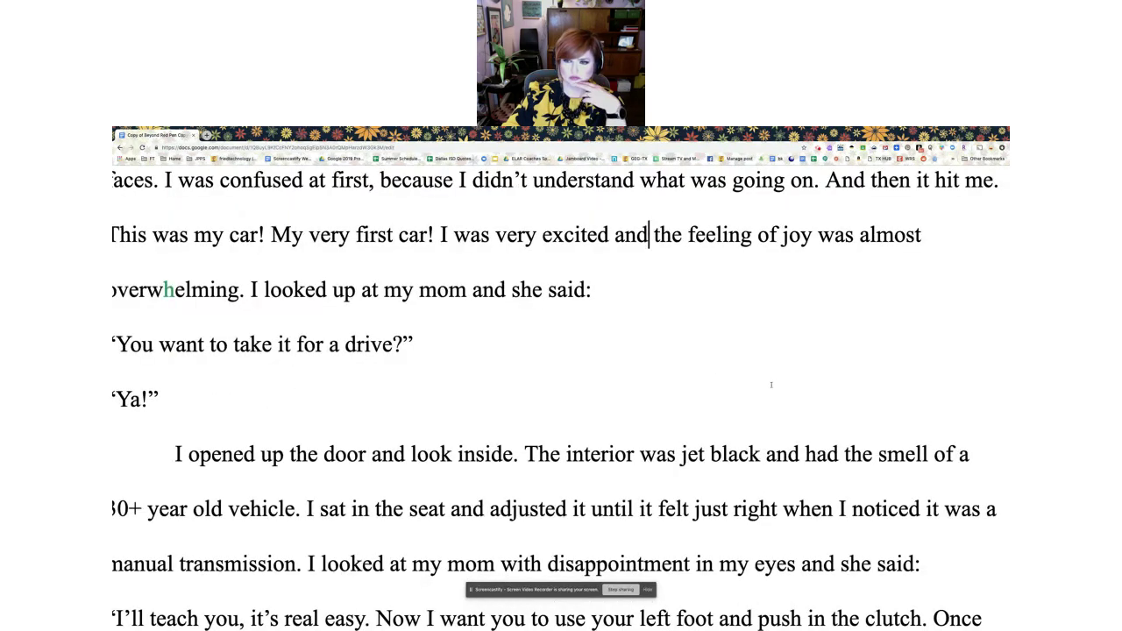
Open Share and add the colleague from the contact suggestions as a recipient
scroll(772, 385, right, 5)
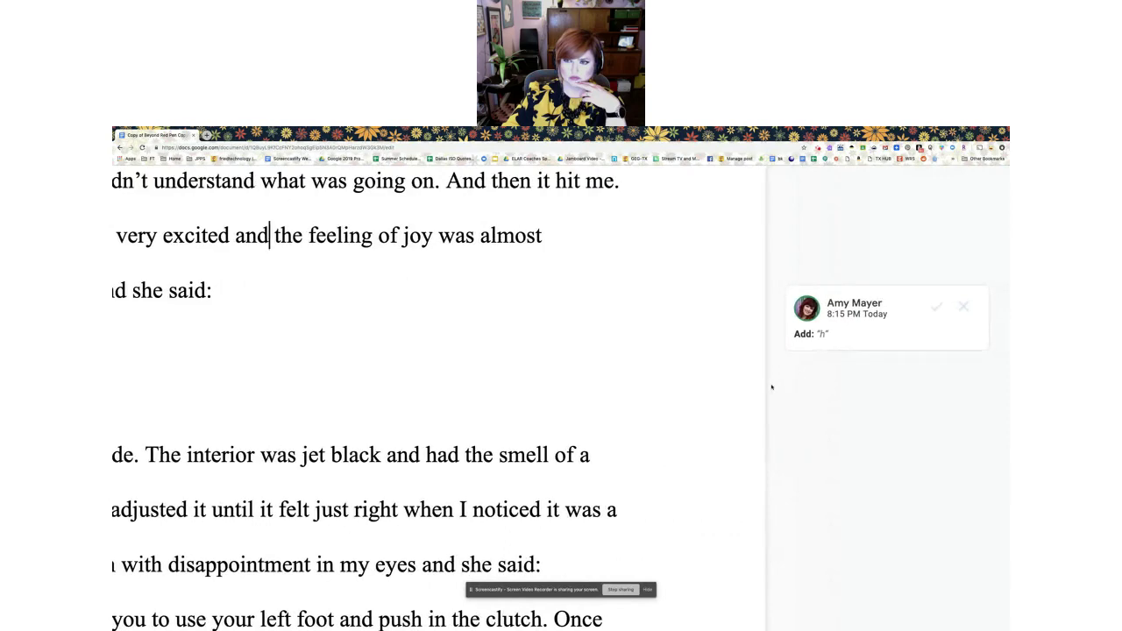
scroll(771, 387, up, 2)
scroll(771, 387, up, 10)
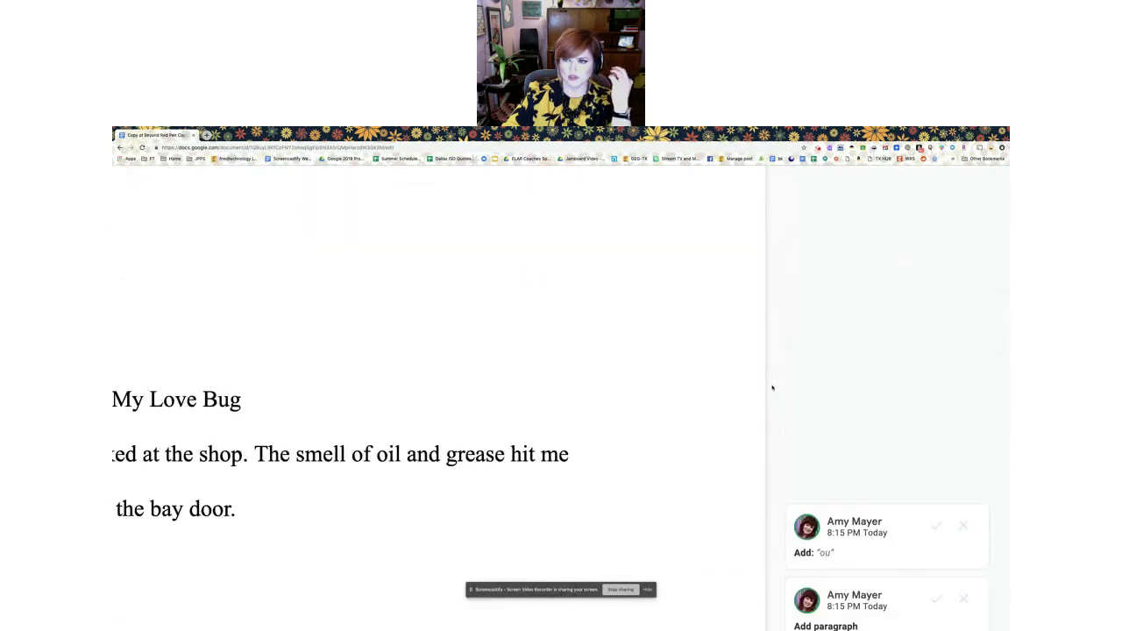
scroll(772, 388, right, 3)
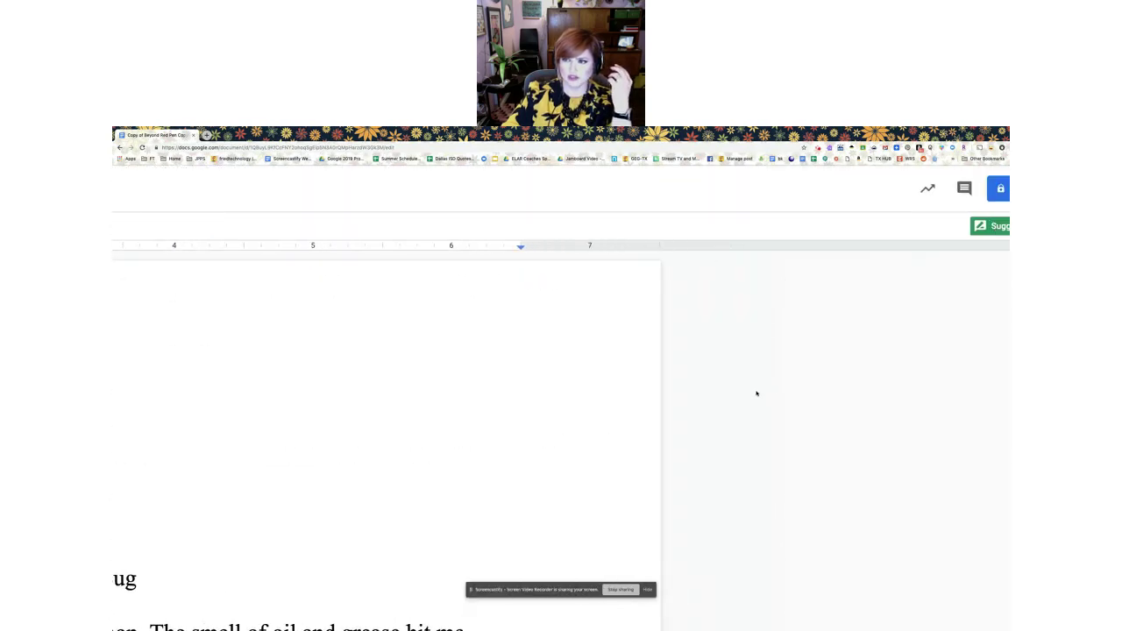
scroll(809, 376, right, 2)
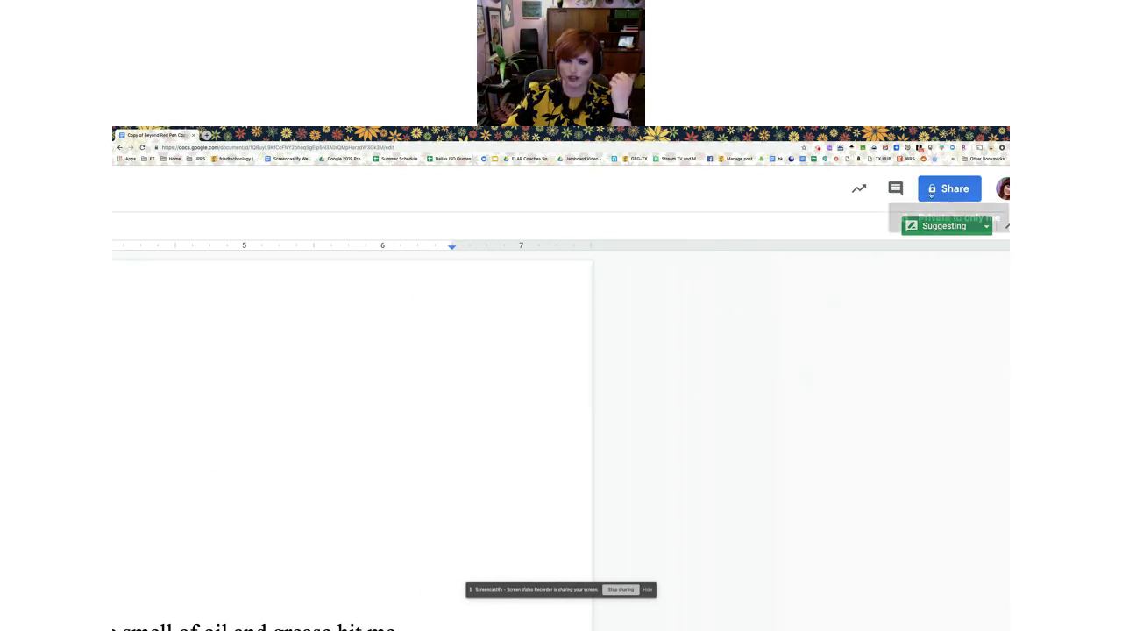
click(931, 192)
scroll(392, 517, down, 3)
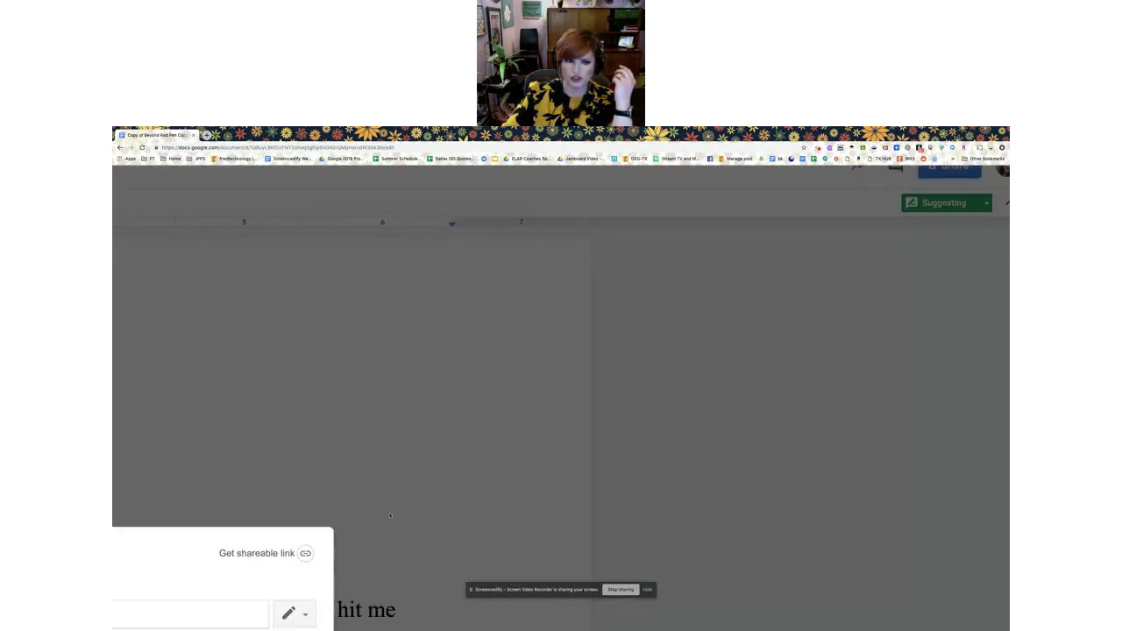
scroll(413, 509, left, 5)
scroll(433, 502, down, 4)
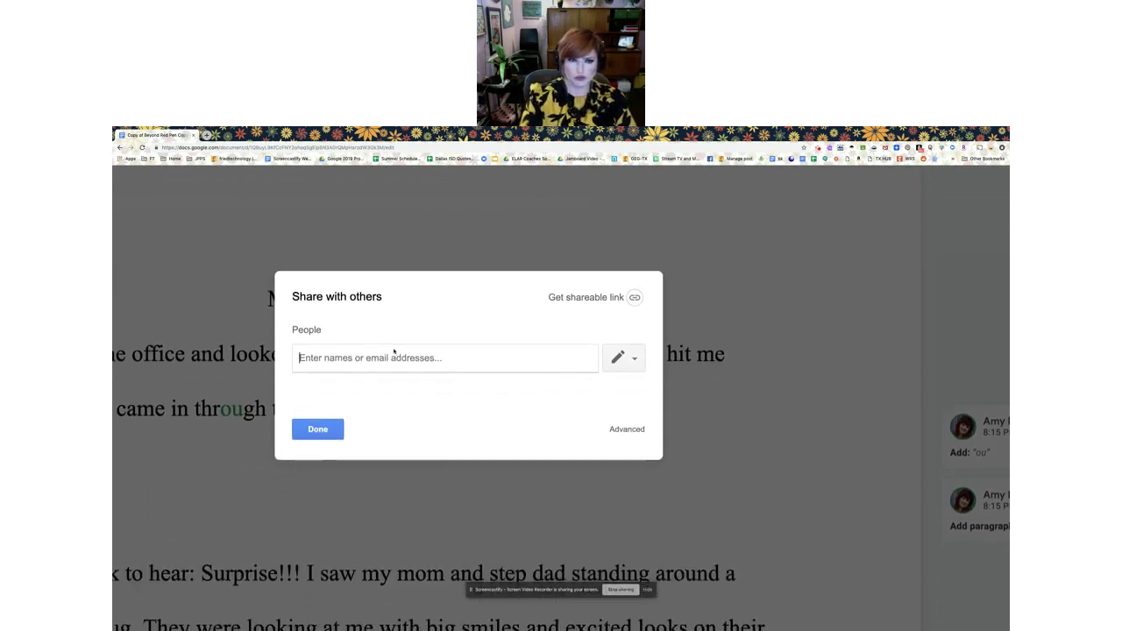
text(jess)
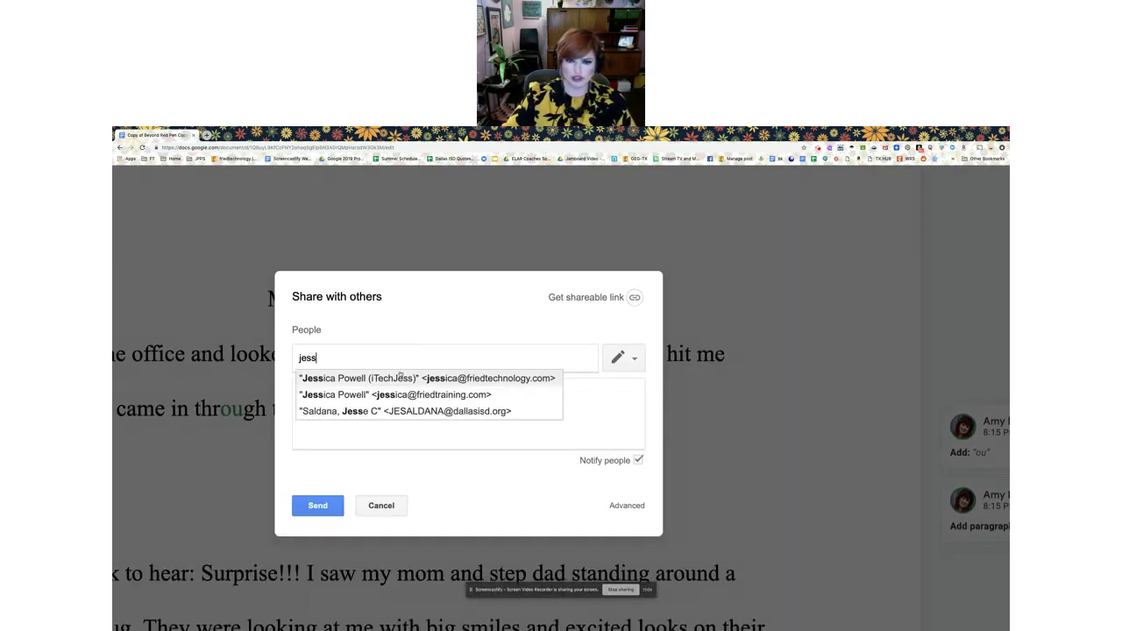
click(401, 379)
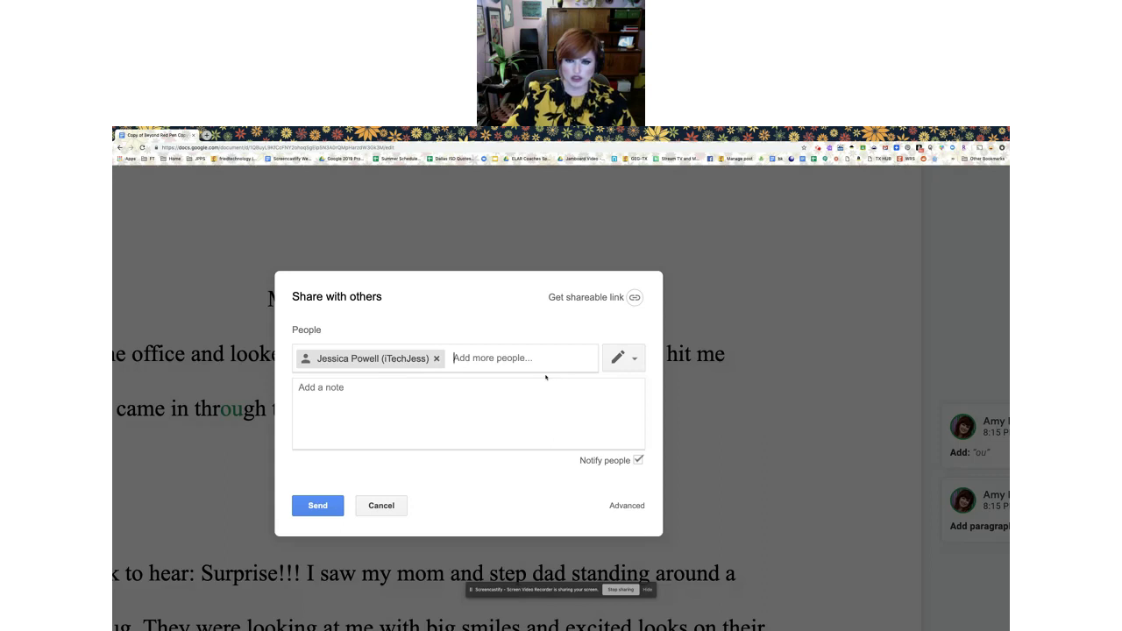
Set the recipient's permission to Can comment and send the invitation
click(621, 358)
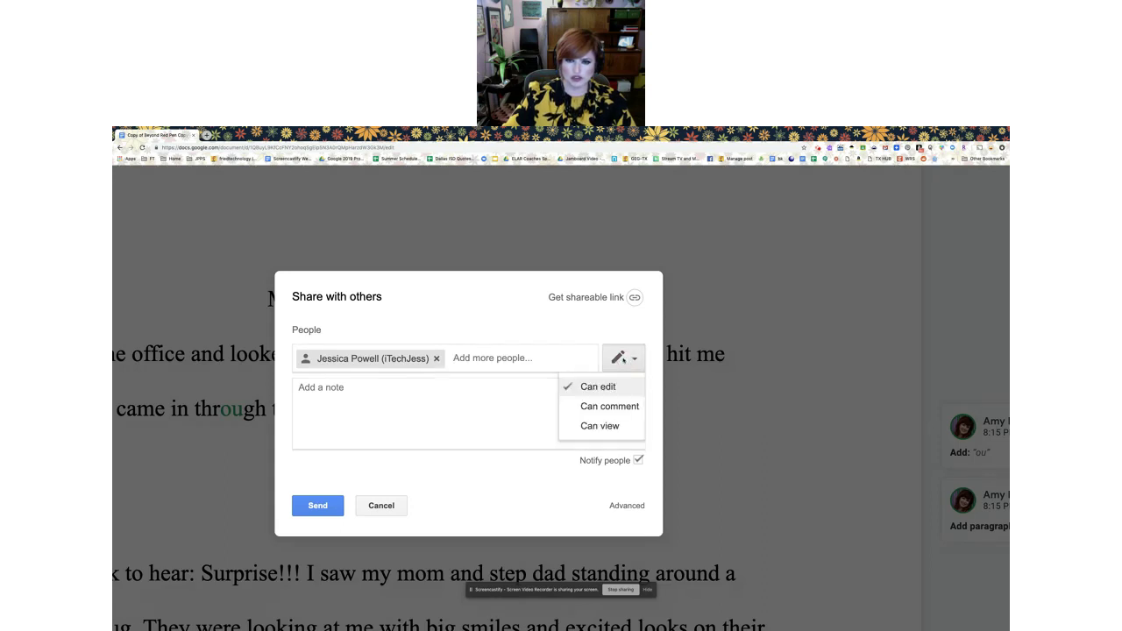
click(603, 407)
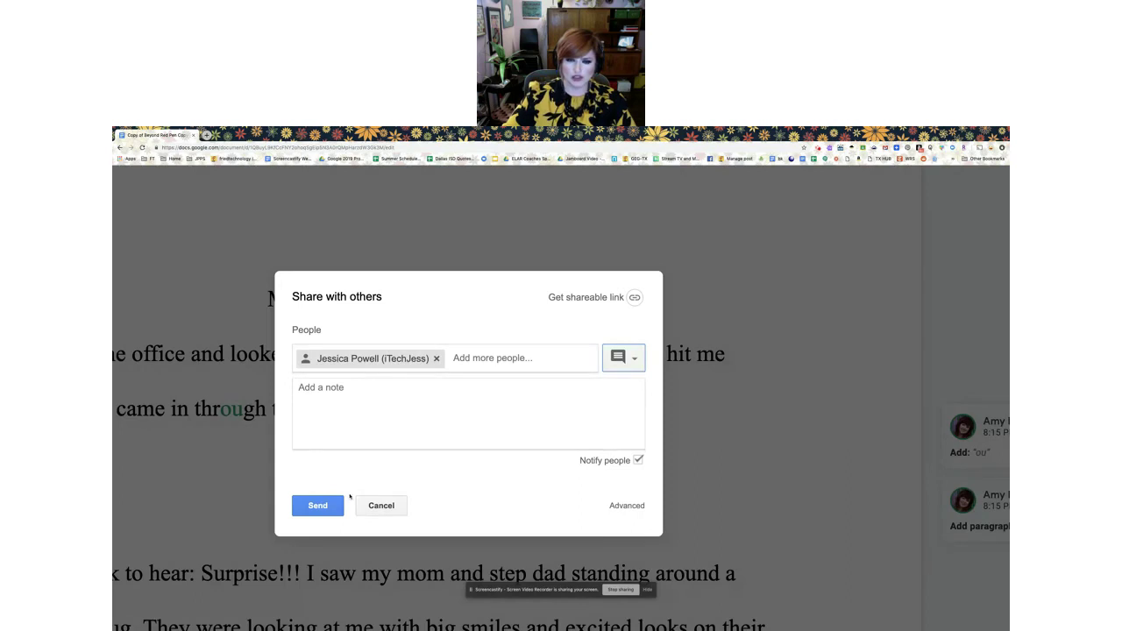
click(318, 506)
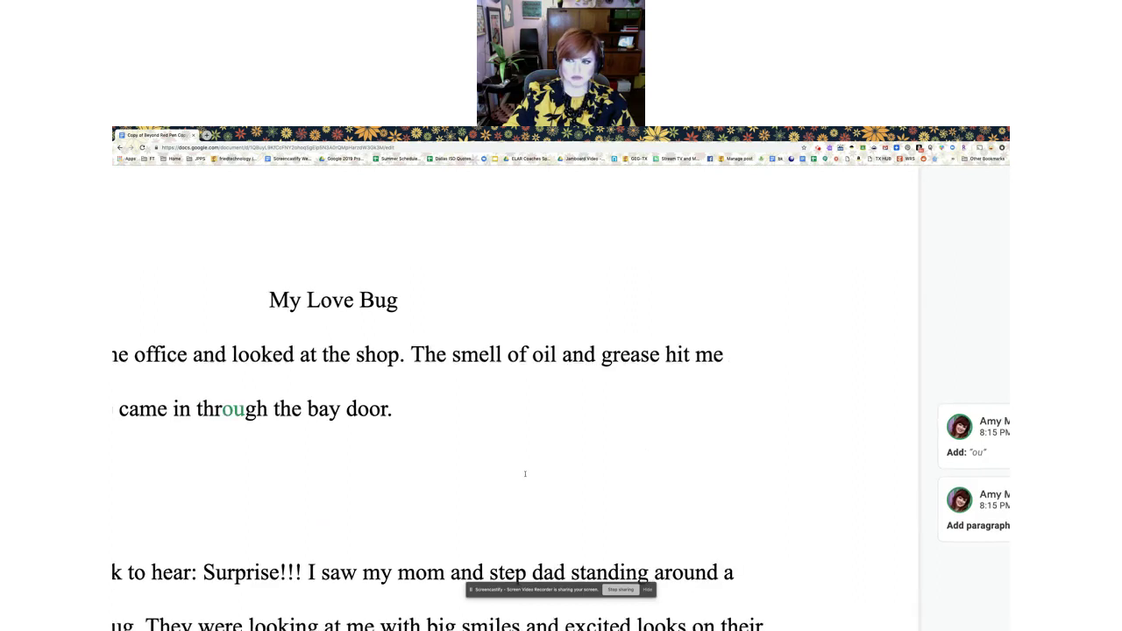
Dismiss the File menu and open the Screencastify panel while recording continues at 07:40
scroll(526, 474, down, 5)
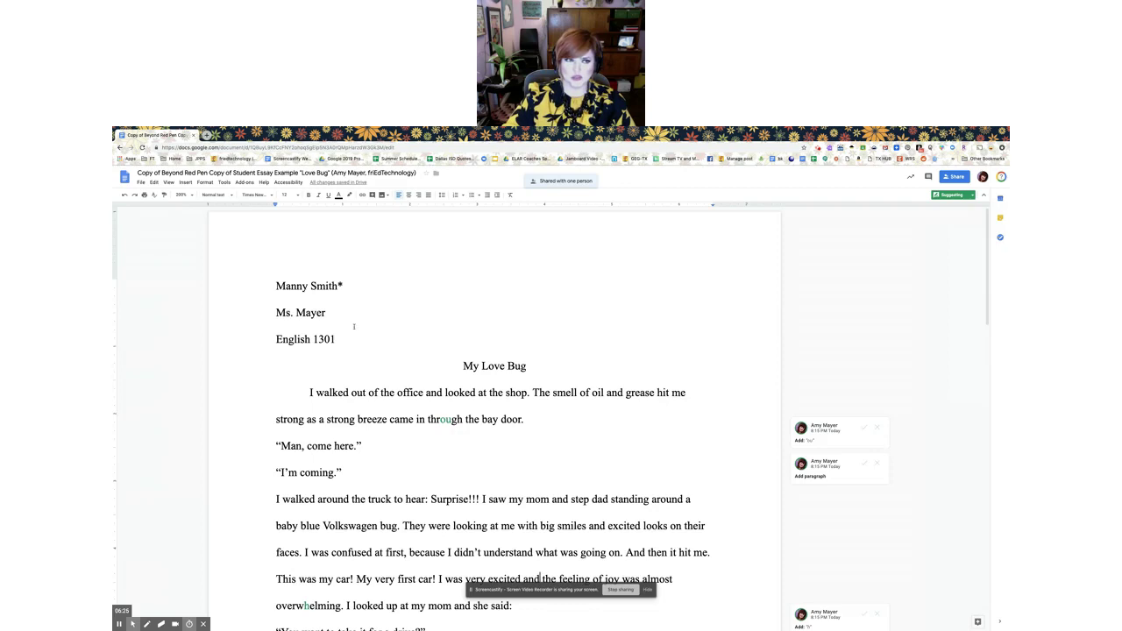
click(141, 183)
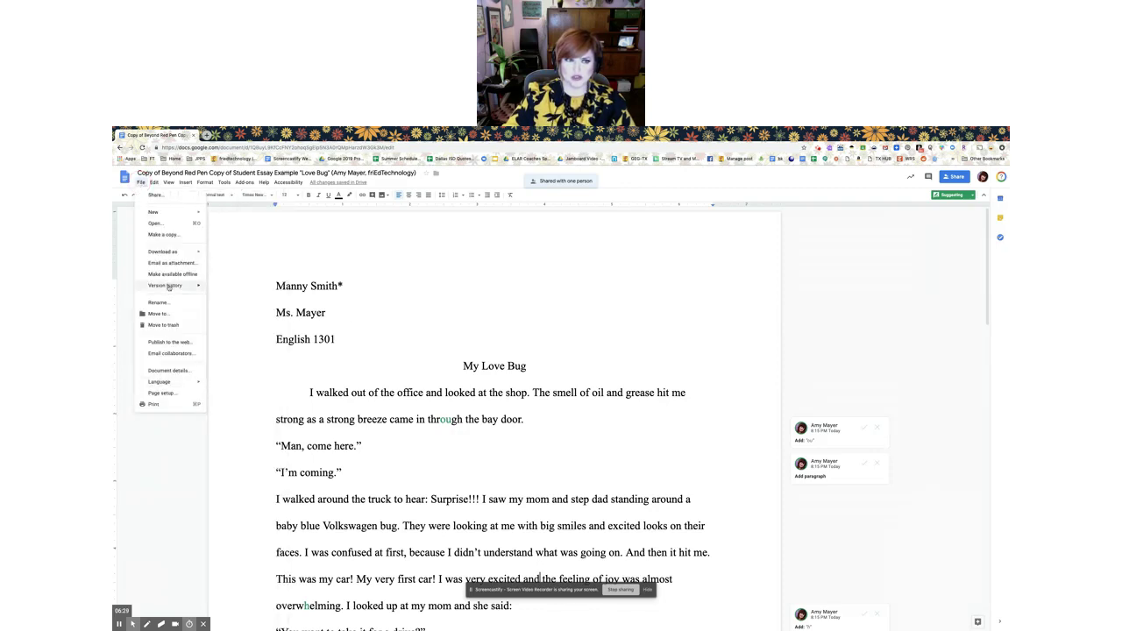
mouse_move(176, 285)
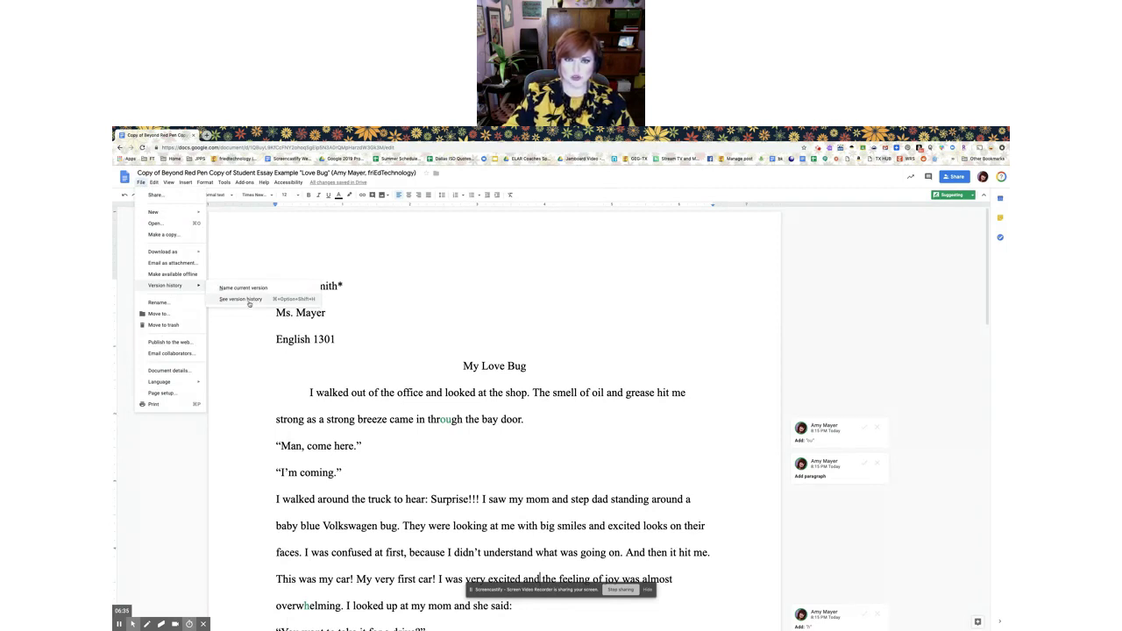
click(466, 351)
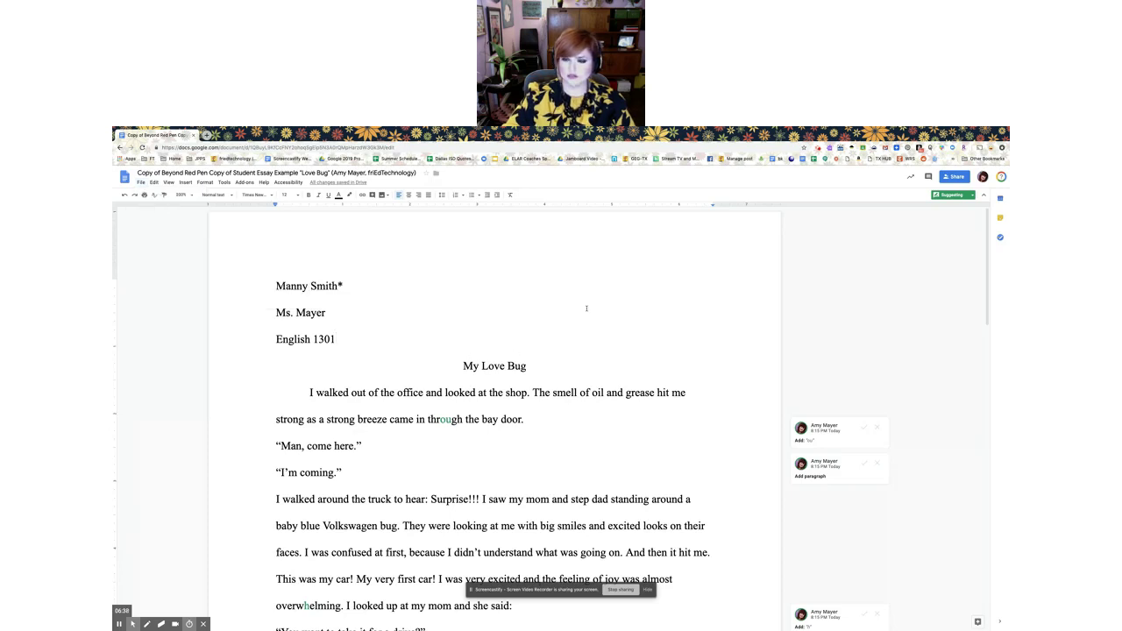
click(818, 148)
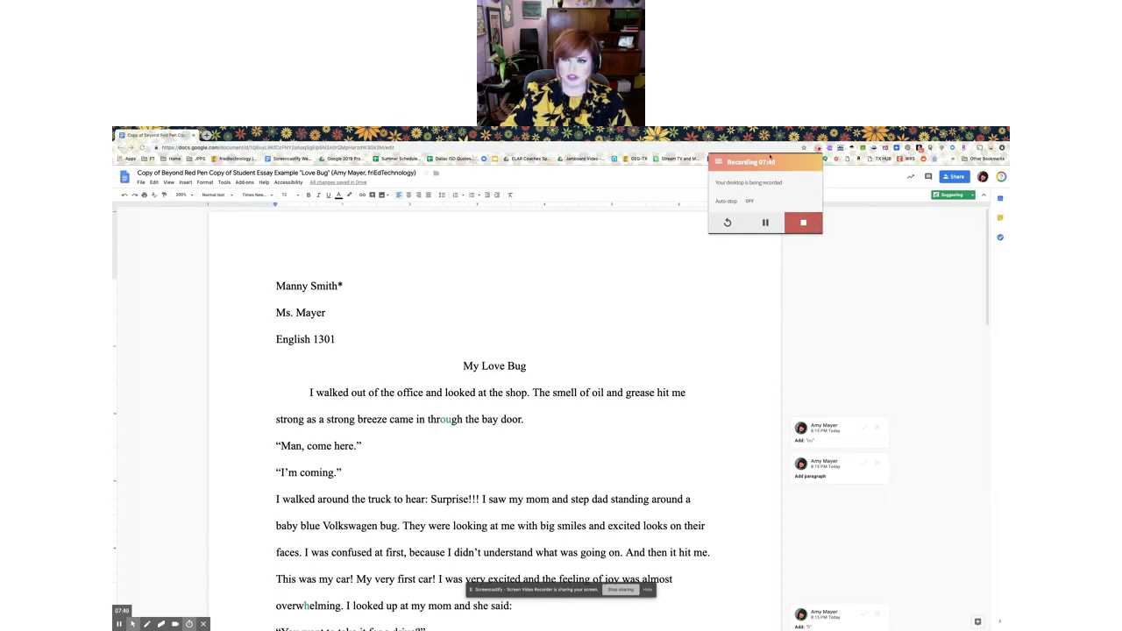
Stop recording, producing the 7:41 feedback video saved to Google Drive
click(803, 223)
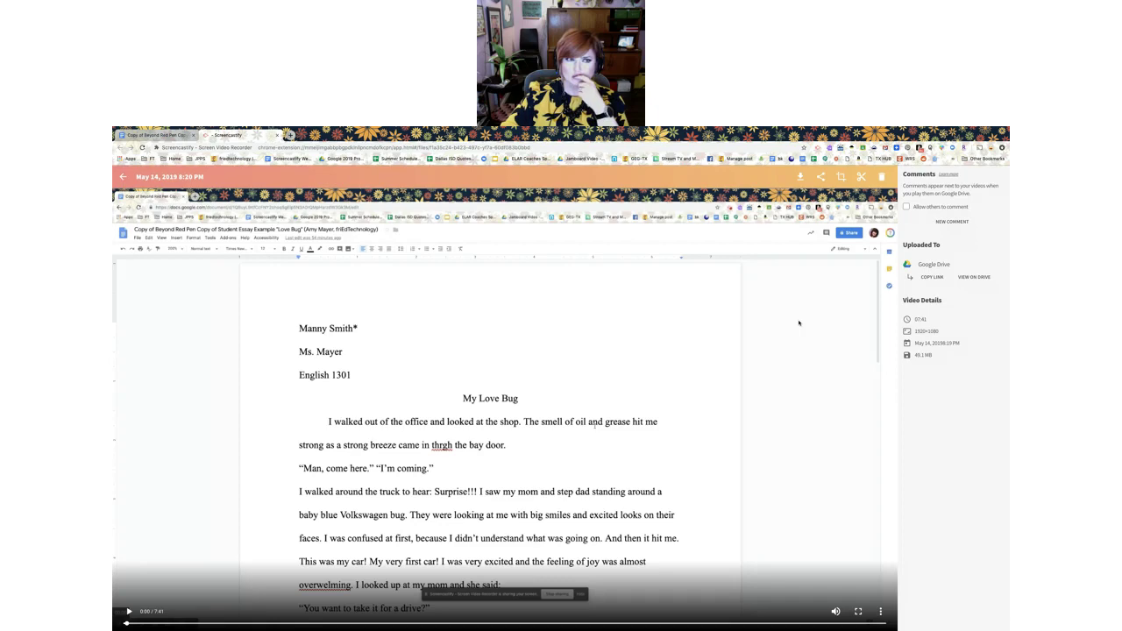
Glance at the student's essay, then return to the 7:41 feedback video's page saved to Google Drive
click(154, 135)
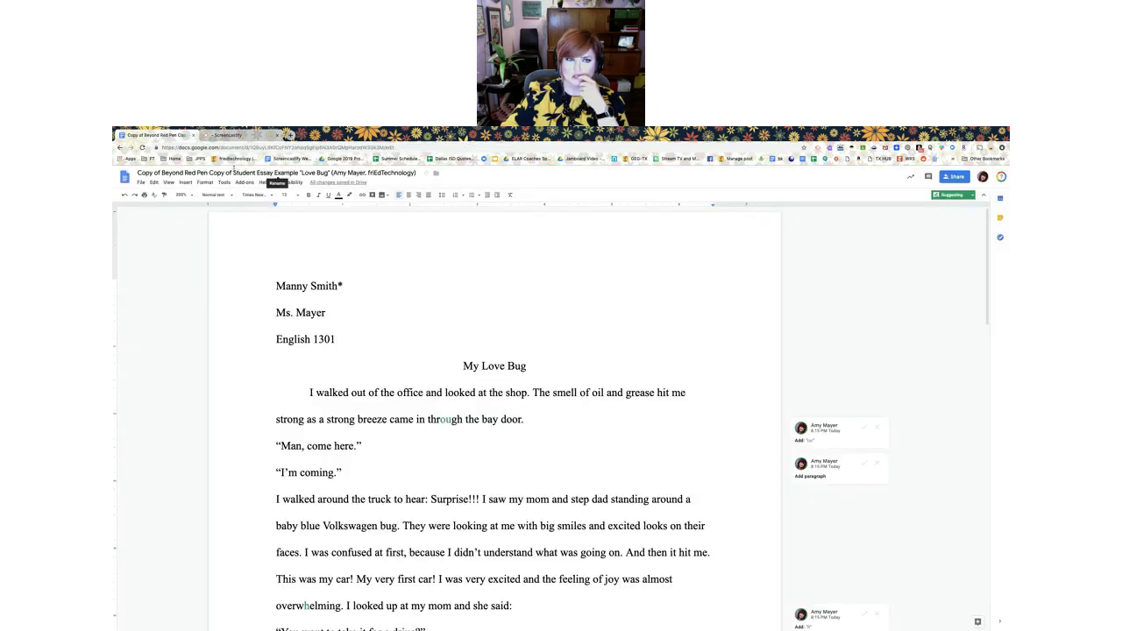
click(221, 136)
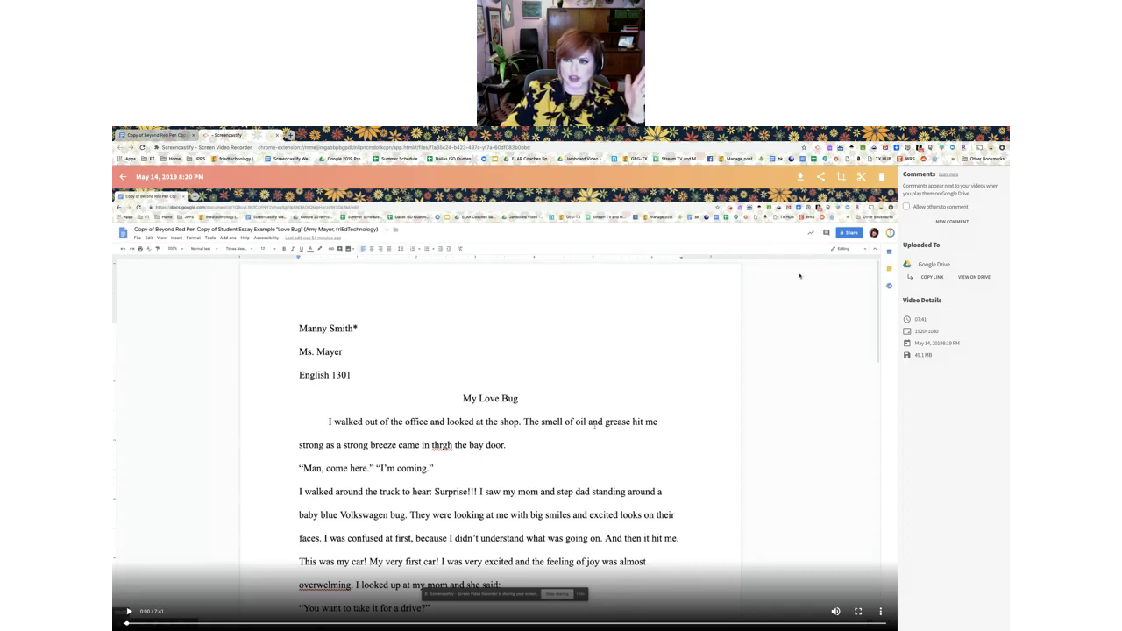
Open and dismiss the sharing options, then start renaming the 'May 14, 2019 8:20 PM' recording
click(820, 177)
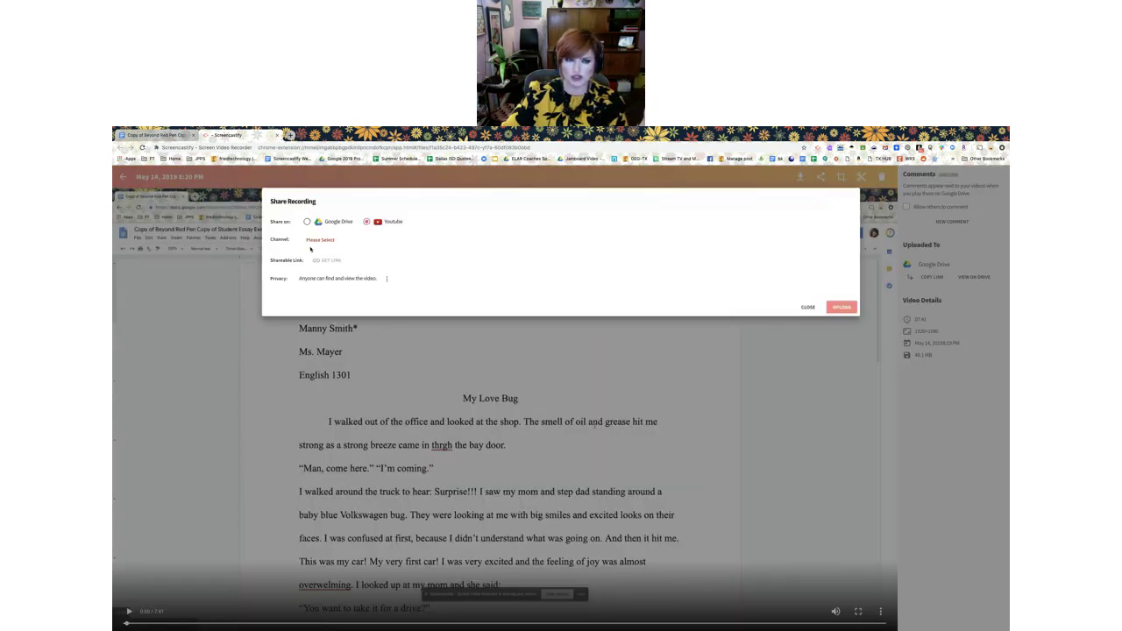
click(807, 307)
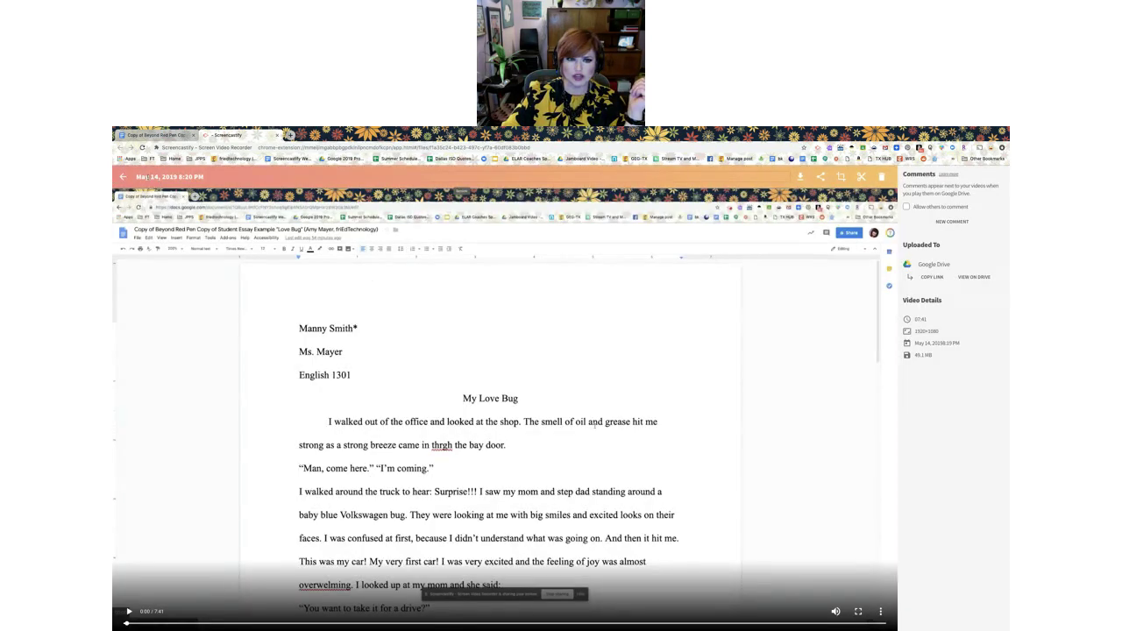
click(147, 178)
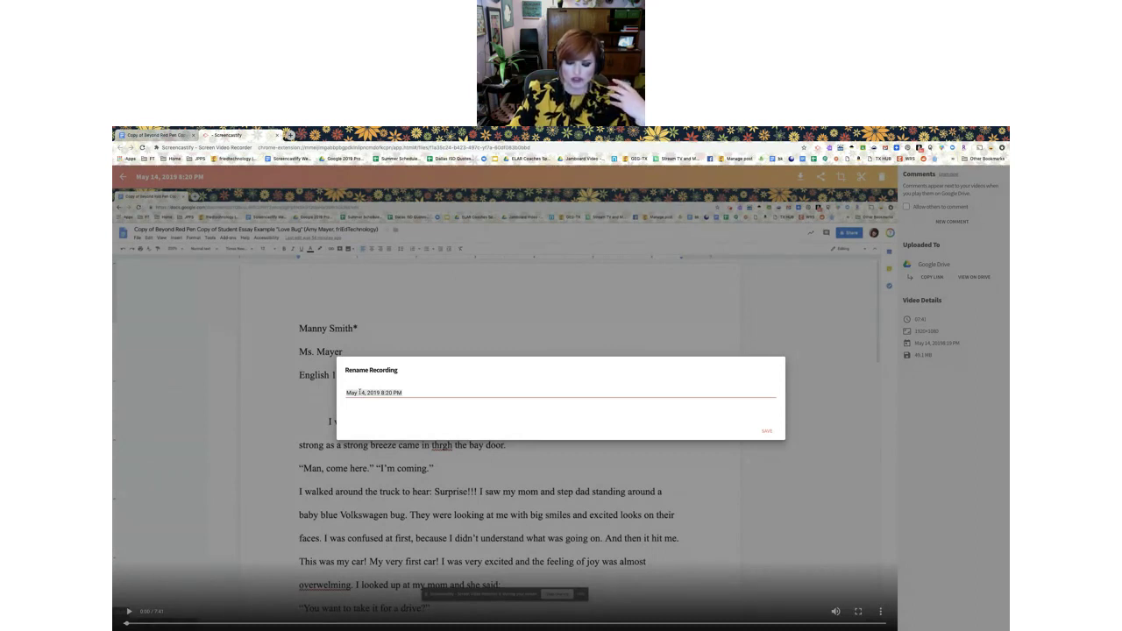
Prefix the title with the student's name and 'Personal Narrative' before 'May 14, 2019 8:20 PM', and save
key(Home)
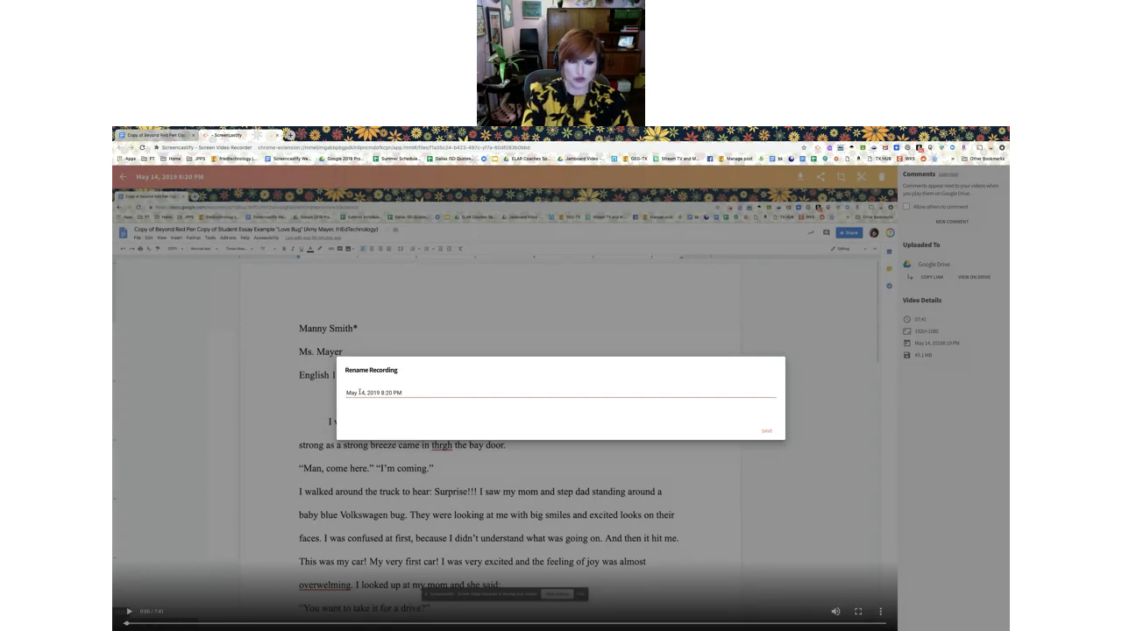
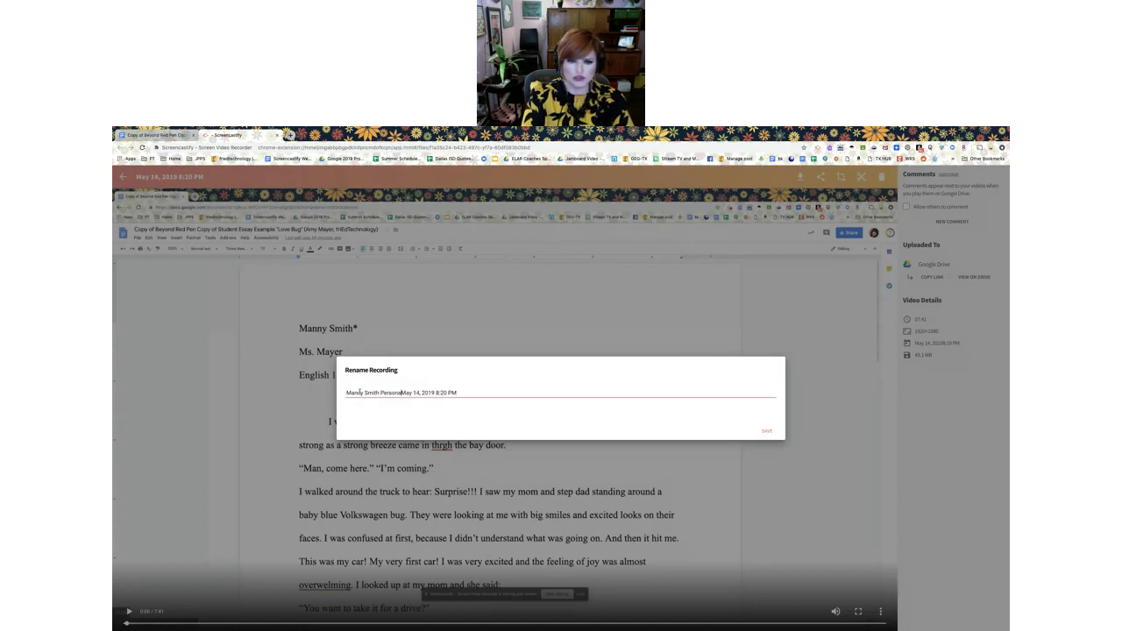
text(l Narra)
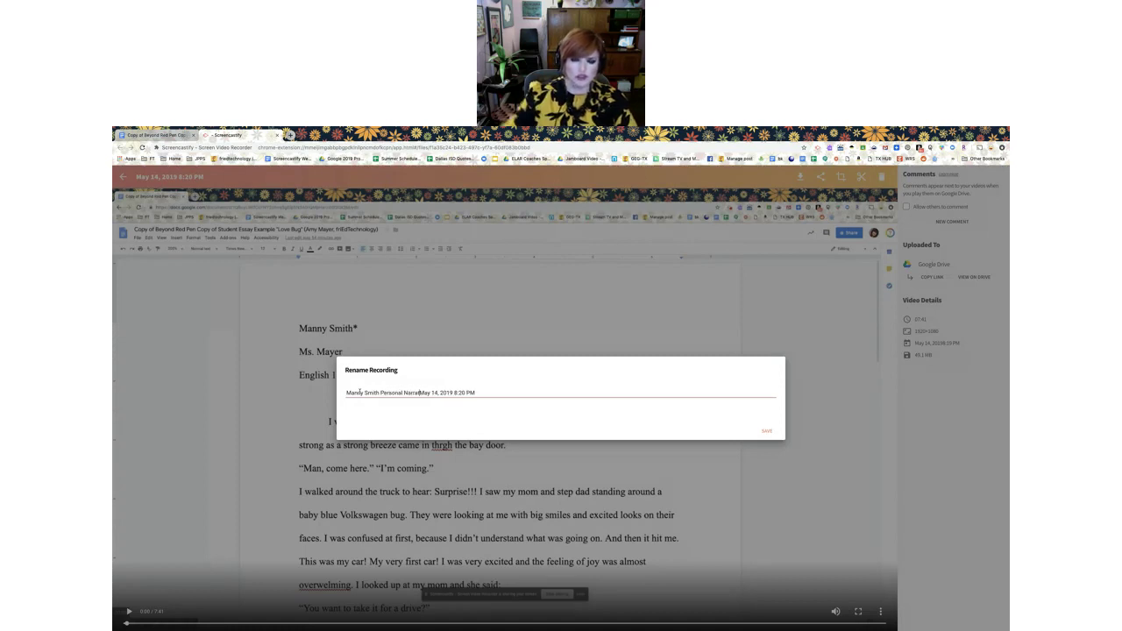
text(tive)
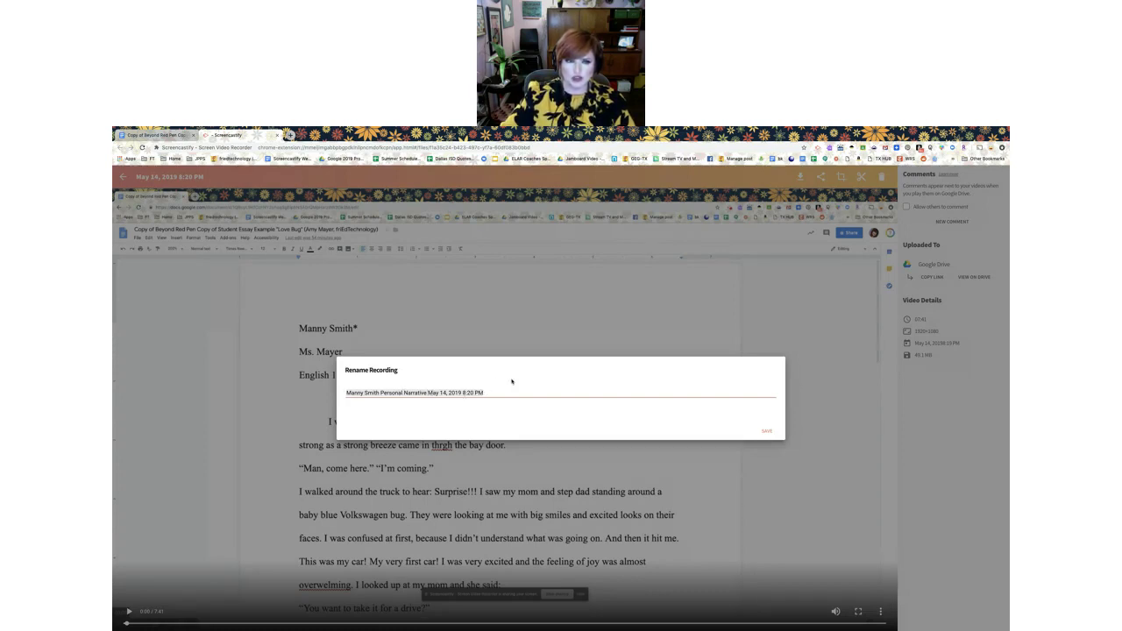
scroll(512, 381, up, 5)
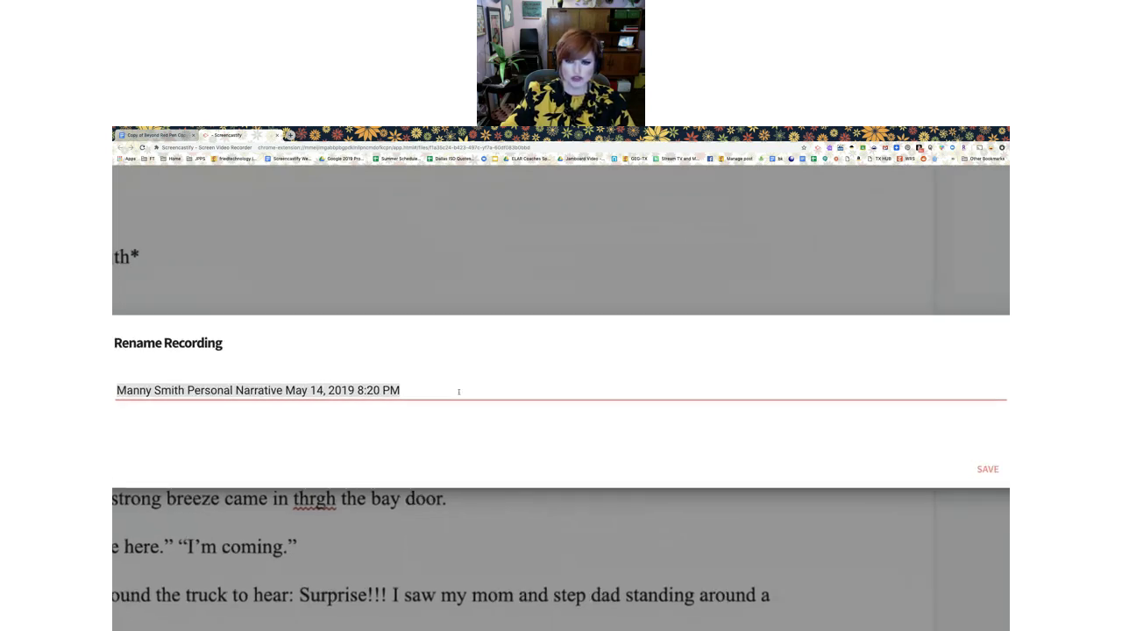
click(769, 431)
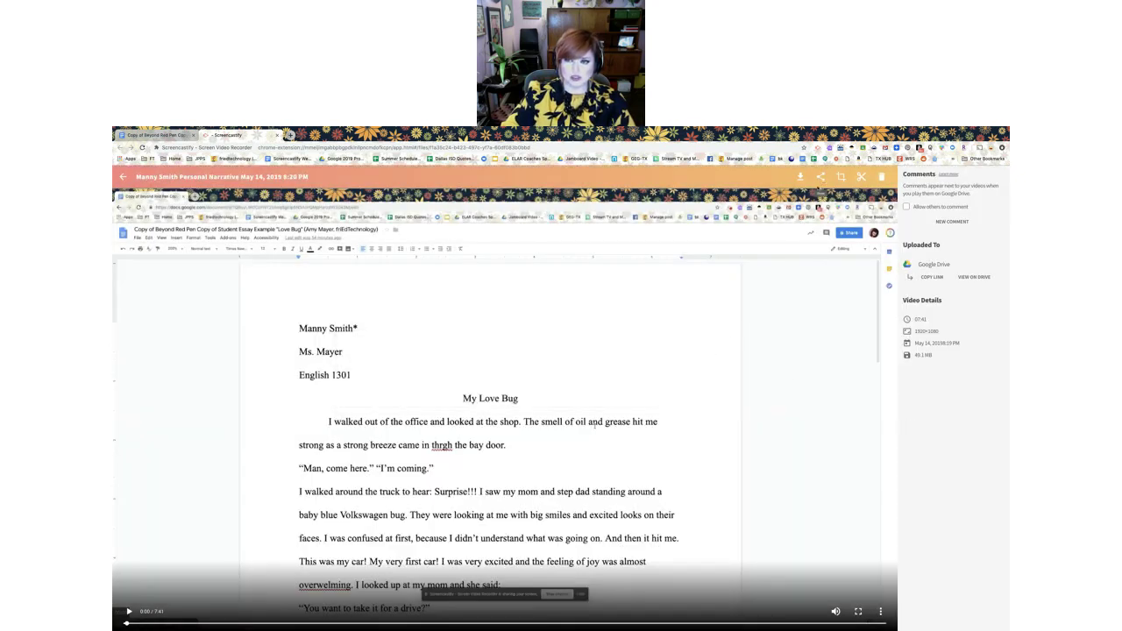
Expand the video to full size and back, then open Share Recording
double_click(819, 299)
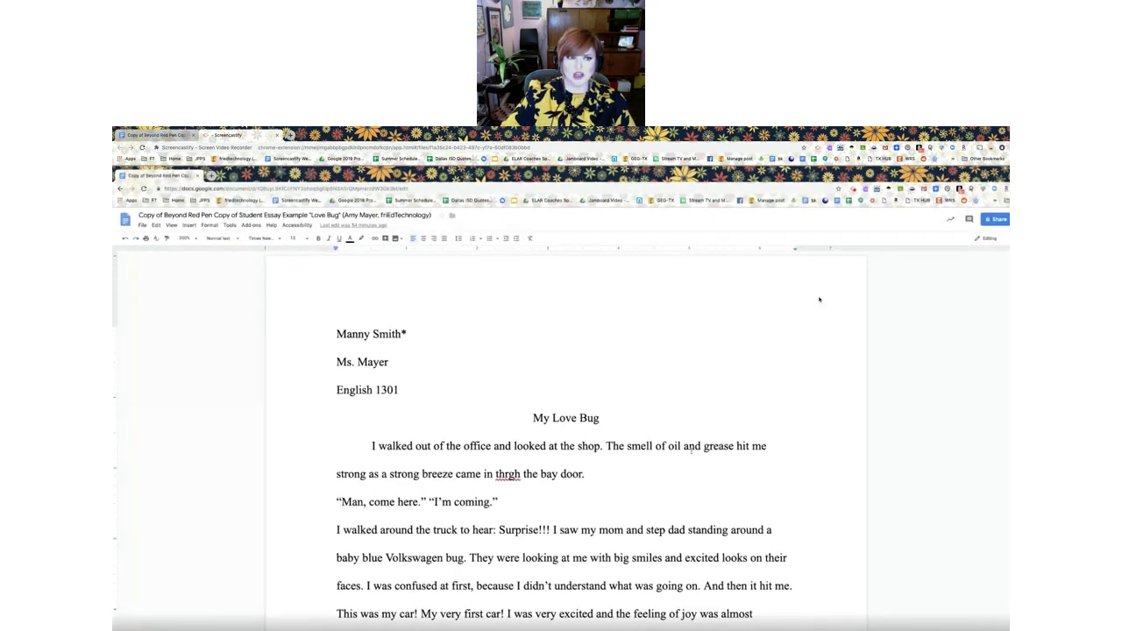
double_click(907, 266)
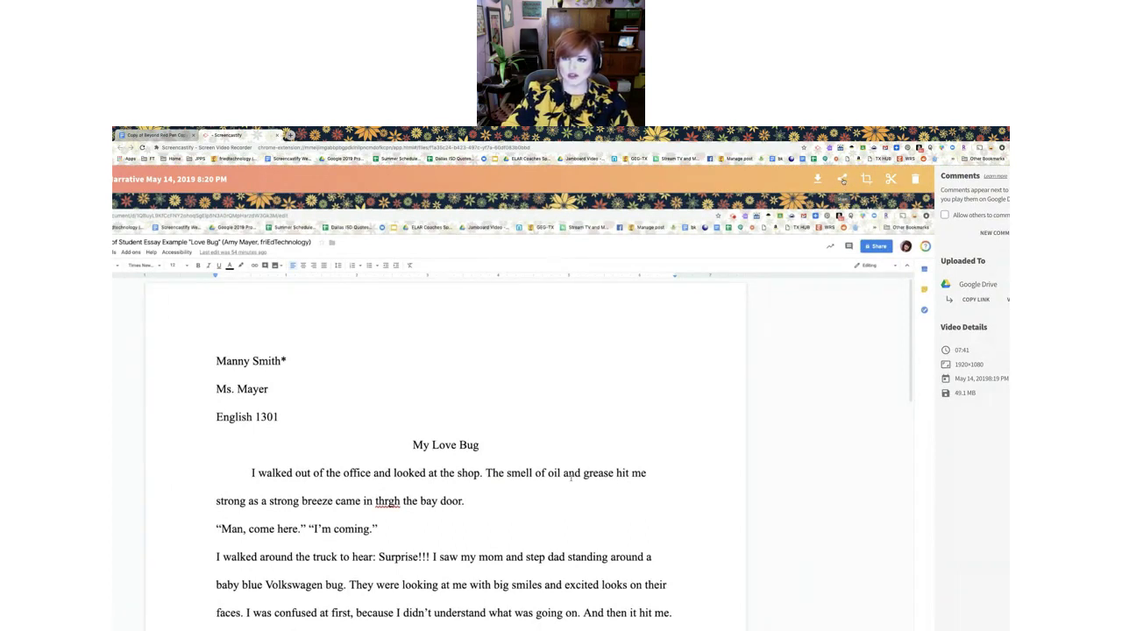
click(843, 179)
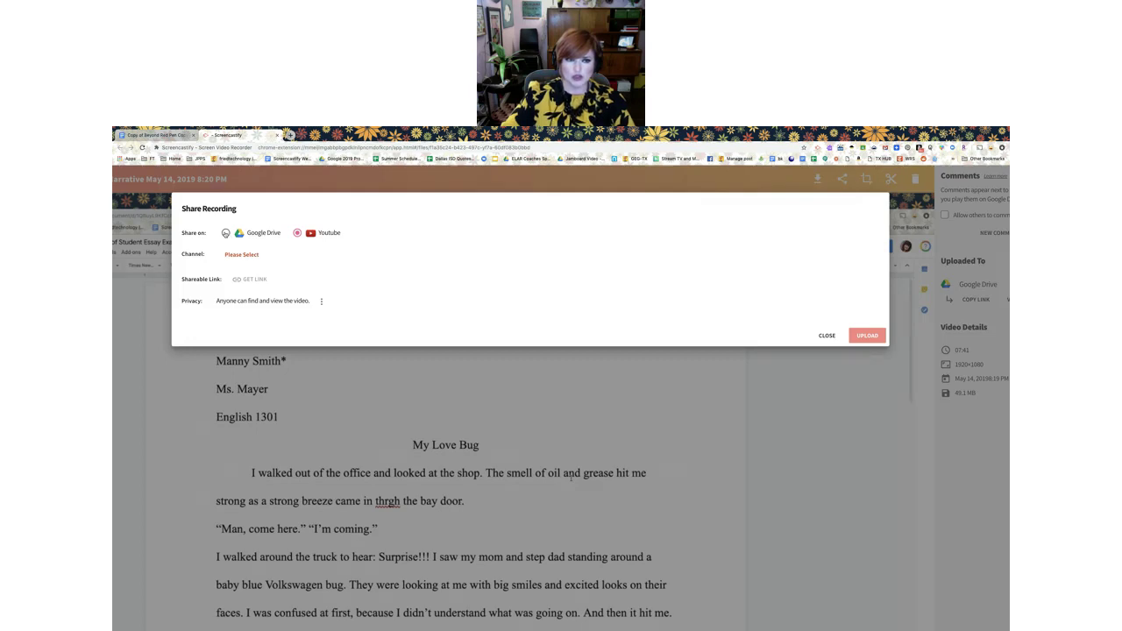
Copy the recording's Google Drive shareable link and go back to the essay in Google Docs
click(225, 233)
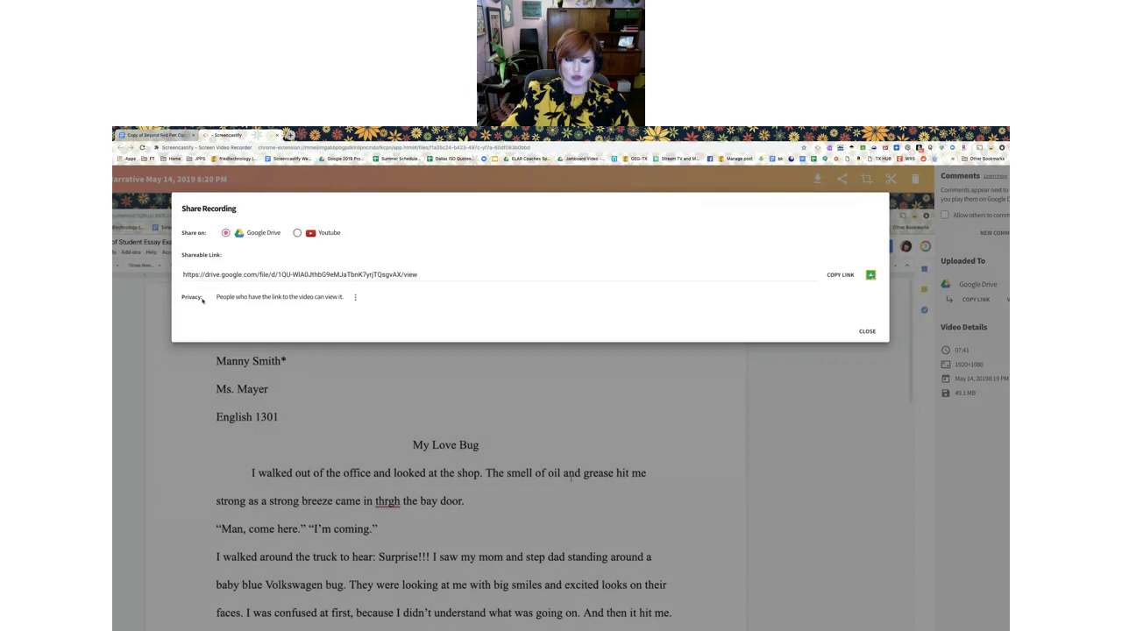
click(840, 274)
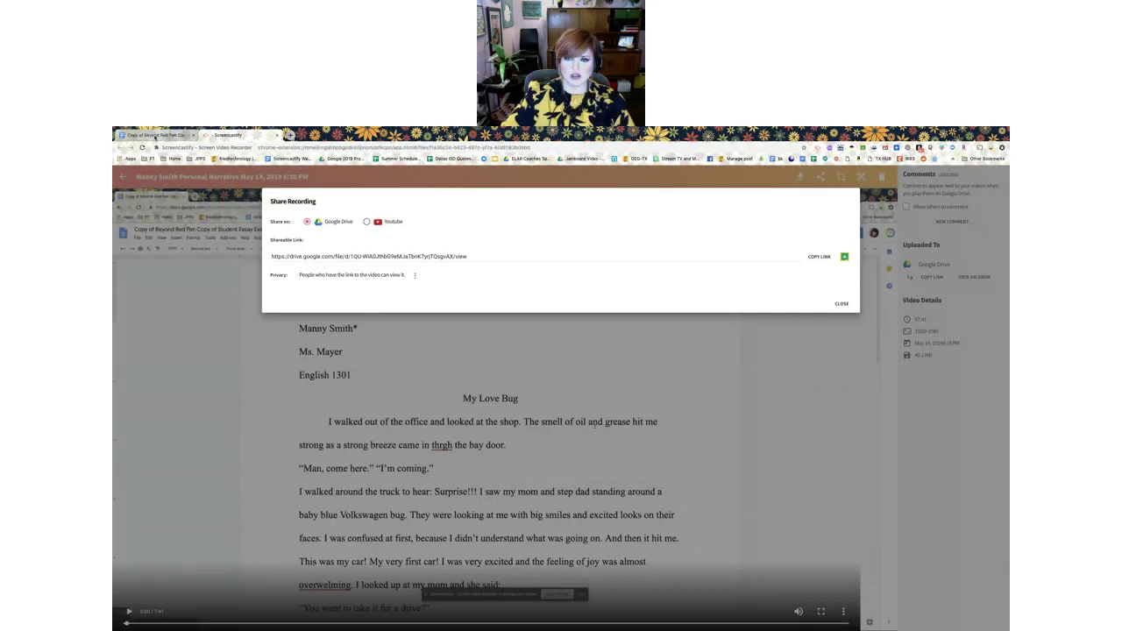
click(155, 136)
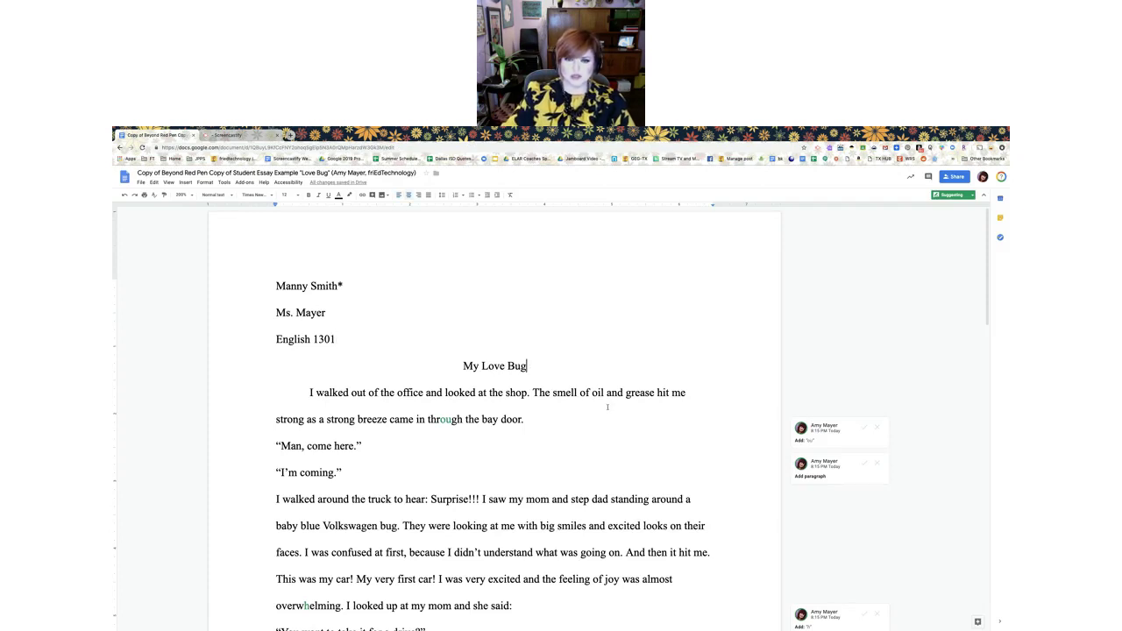
Switch to direct editing and paste the Drive link on a new line under the title
key(Return)
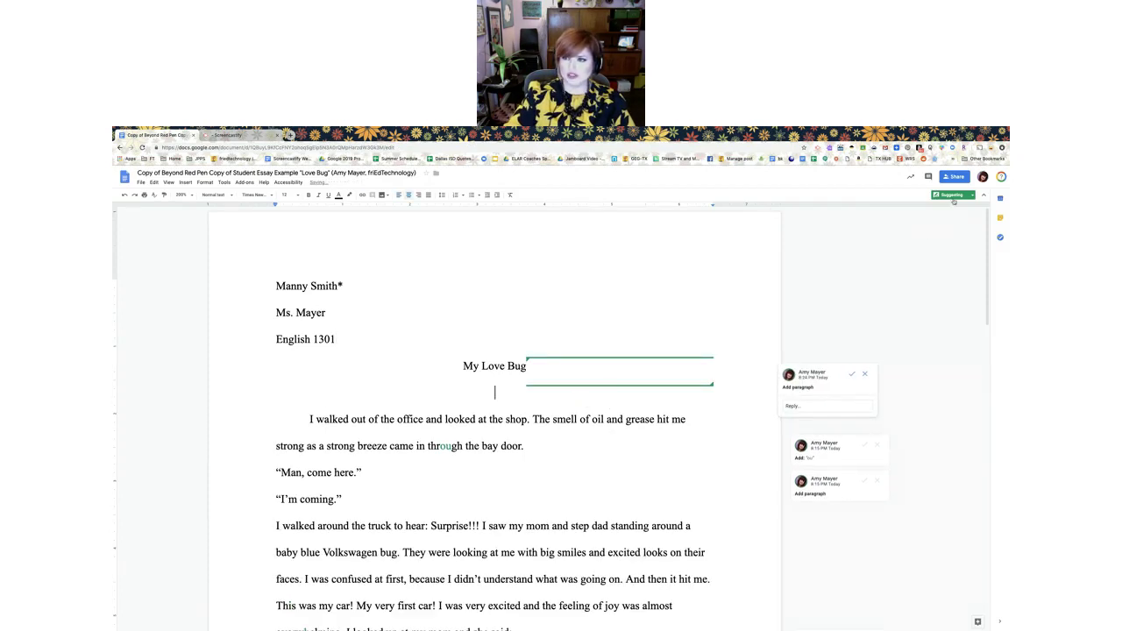
click(954, 196)
click(953, 209)
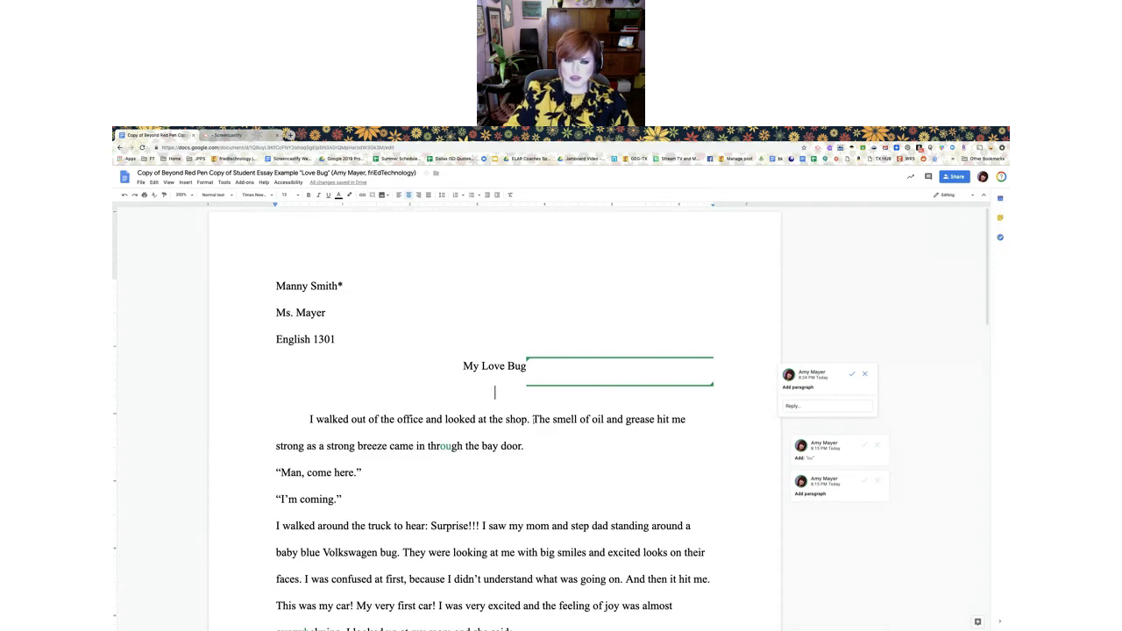
right_click(494, 396)
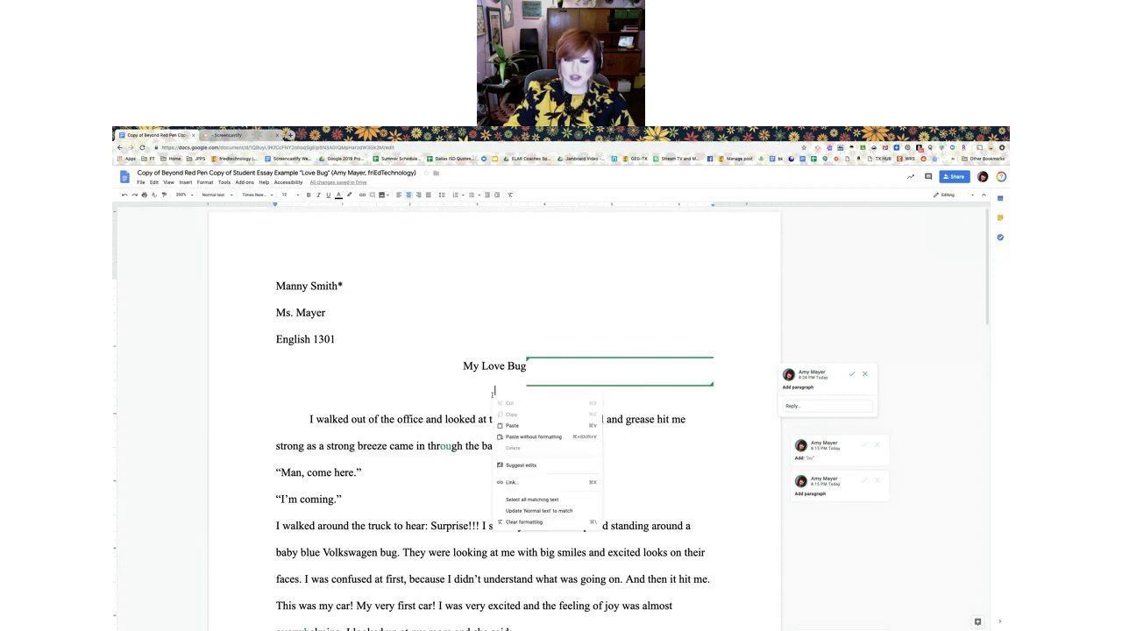
click(523, 427)
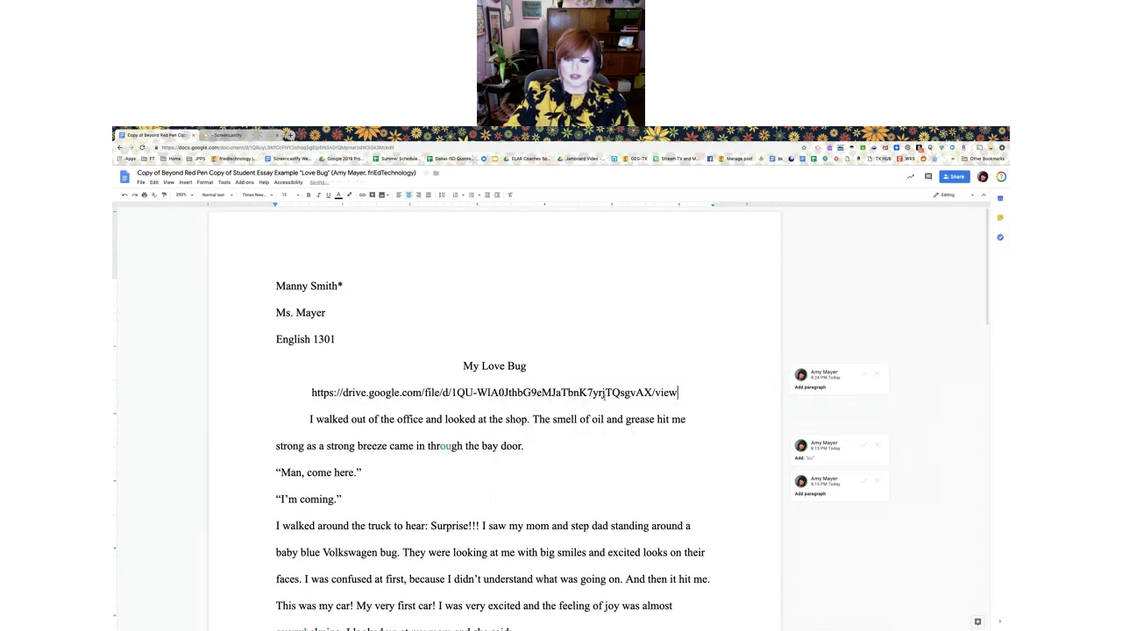
Turn the pasted Drive URL into a hyperlink and check where it points
drag(681, 393, 312, 393)
click(363, 194)
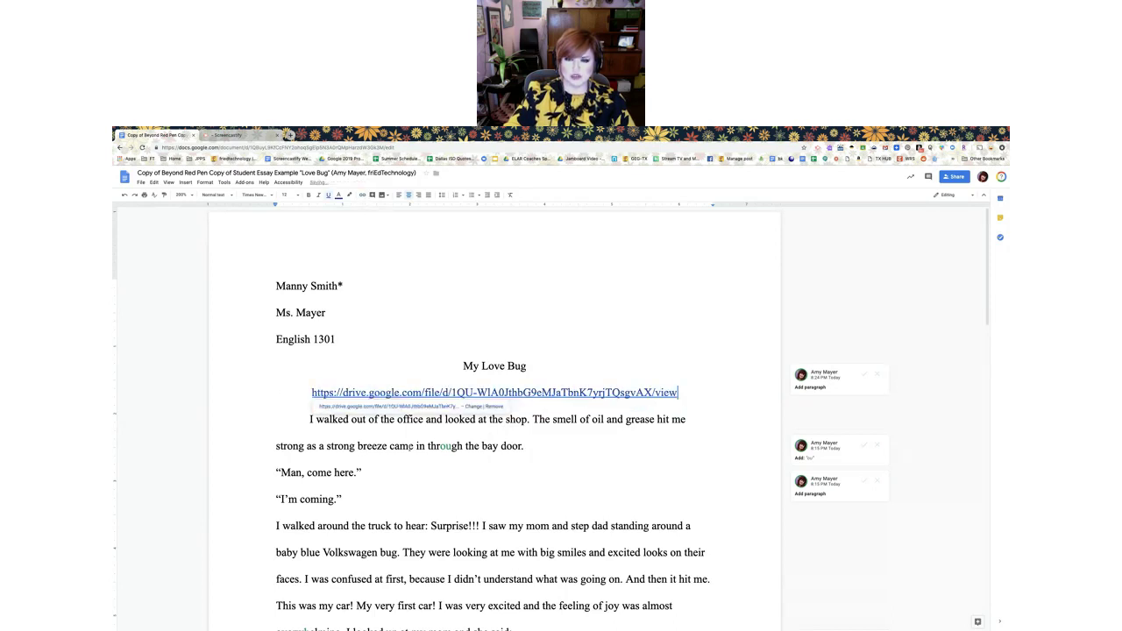
click(424, 419)
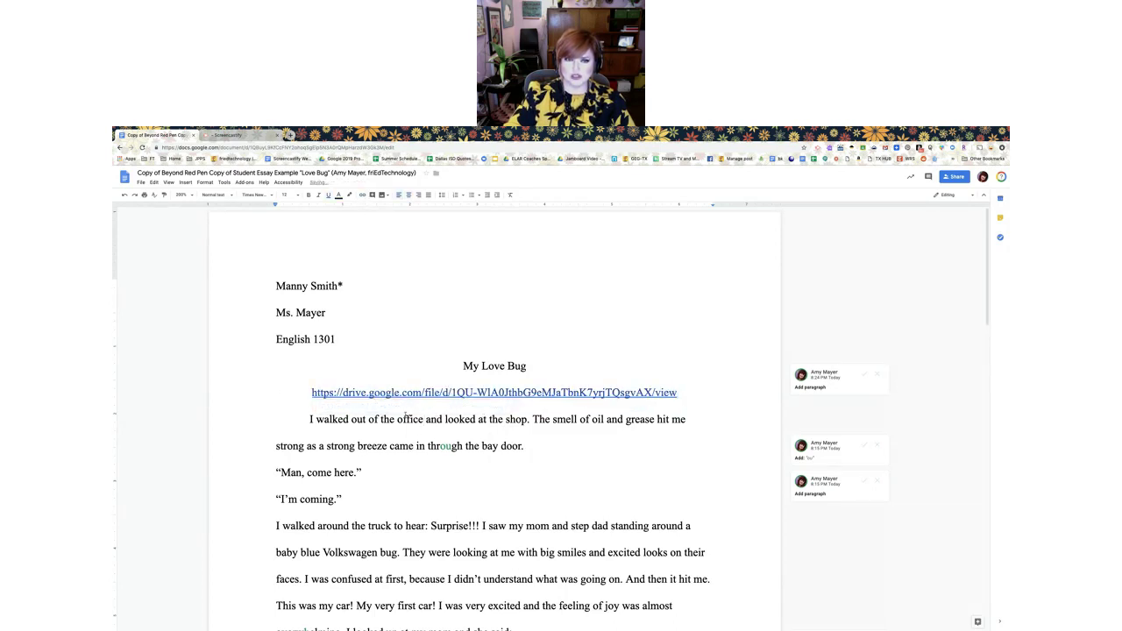
click(356, 393)
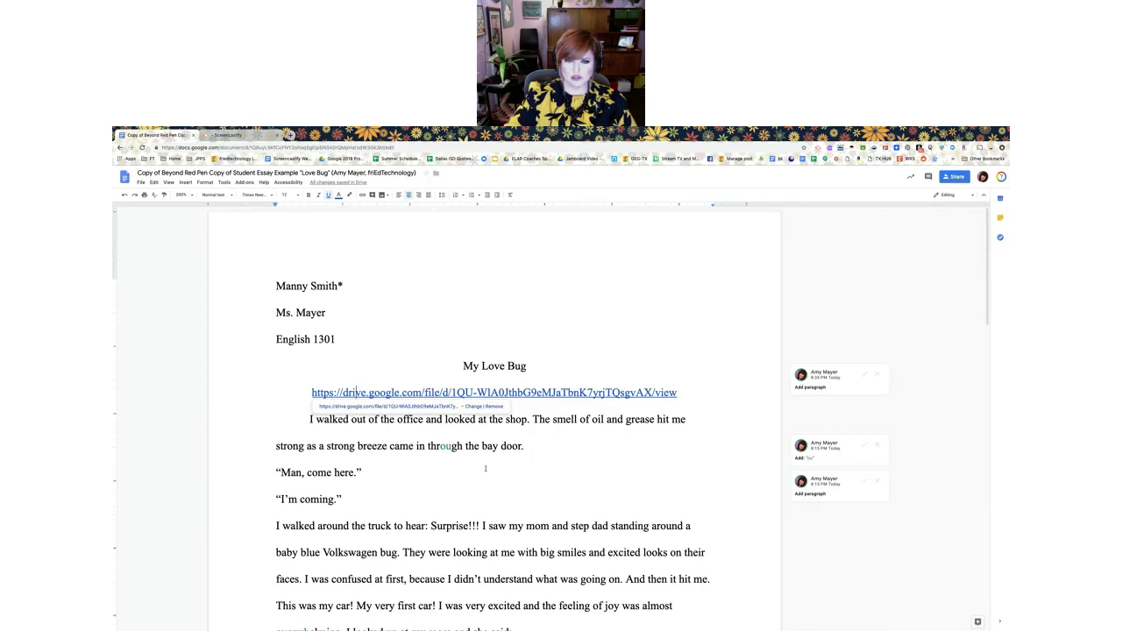
Undo the pasted URL and reject the suggested empty paragraph under 'My Love Bug'
key(ctrl+z)
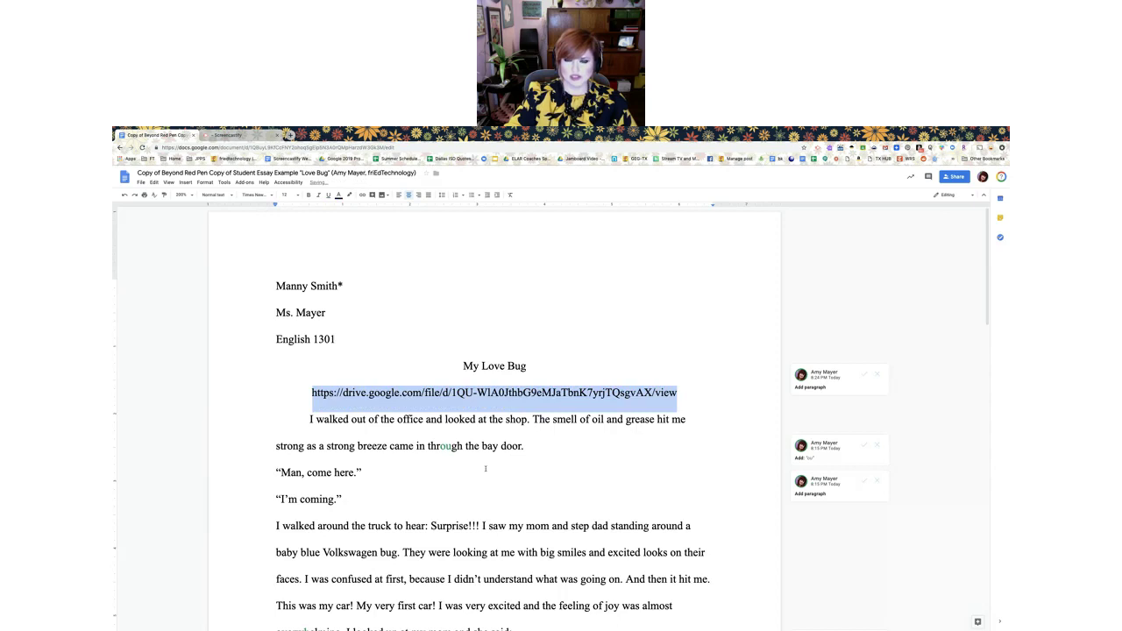
key(Right)
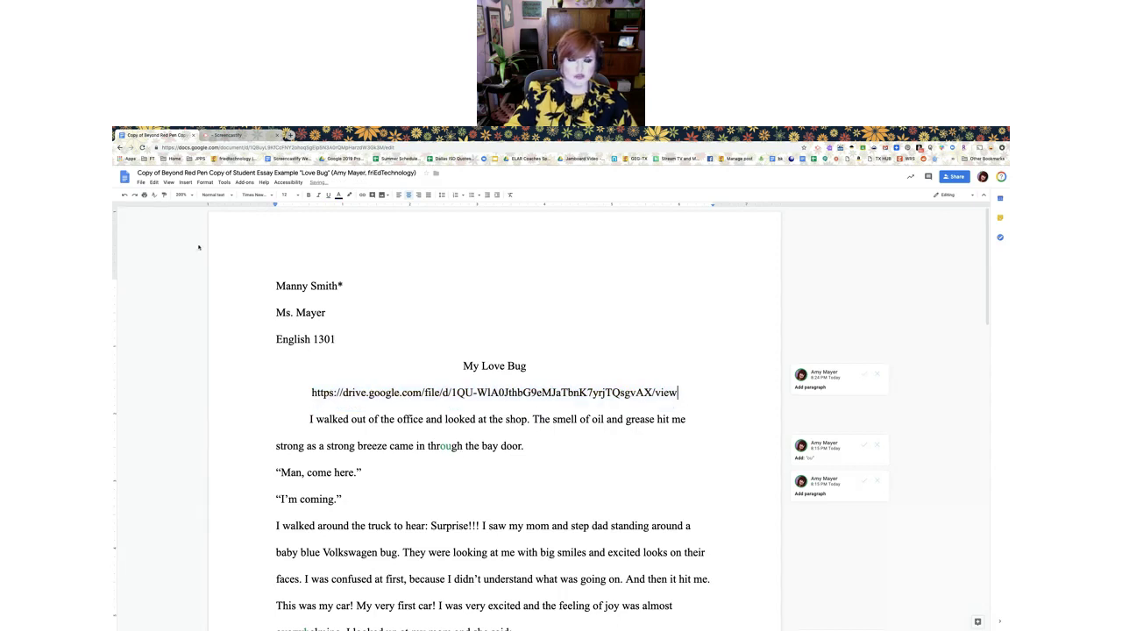
click(124, 196)
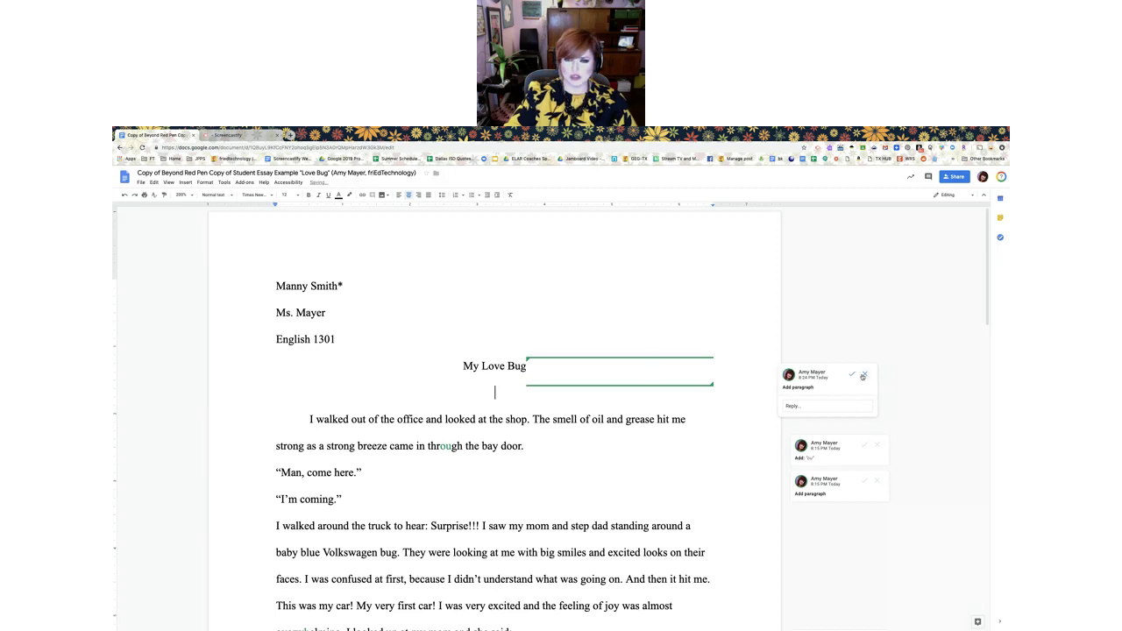
click(865, 373)
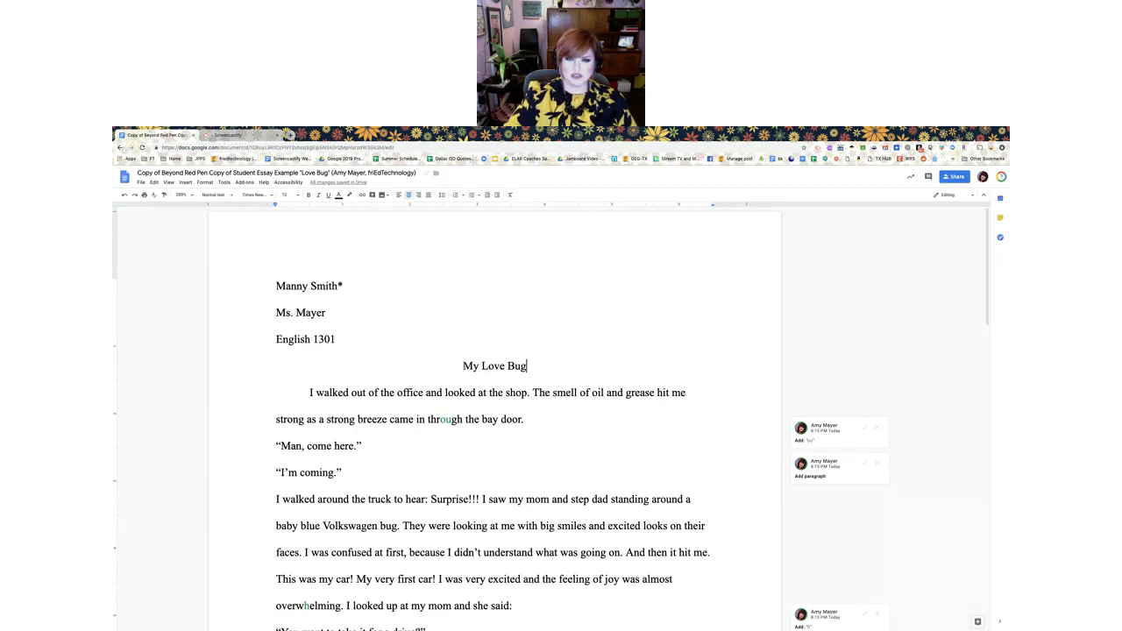
Select the title 'My Love Bug' and link it to the pasted Drive video URL
drag(463, 365, 526, 367)
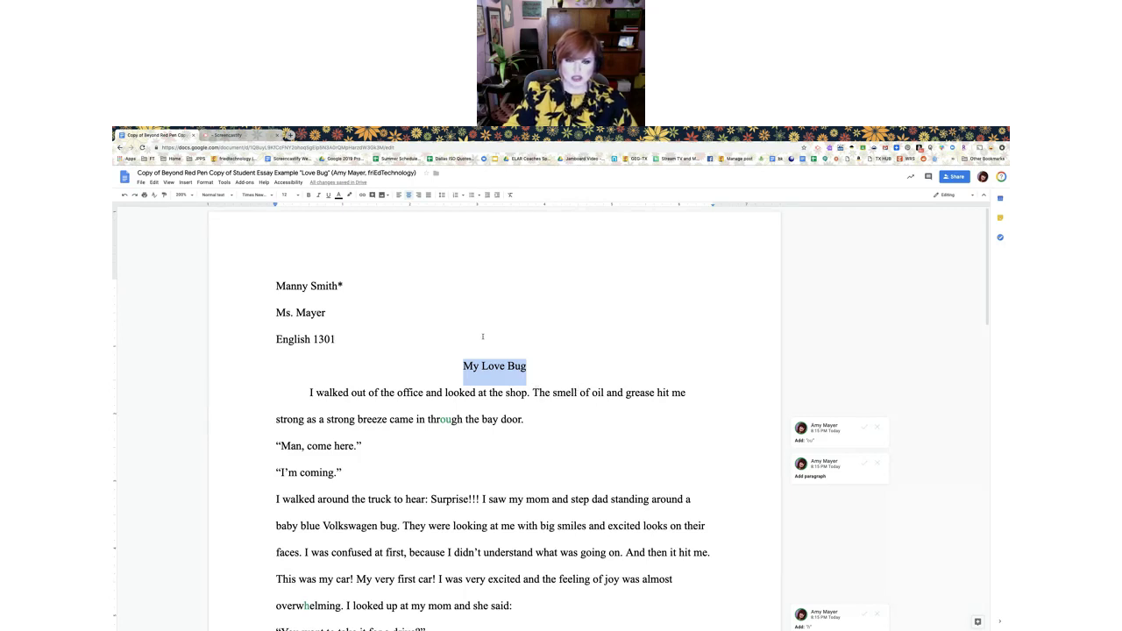
click(483, 367)
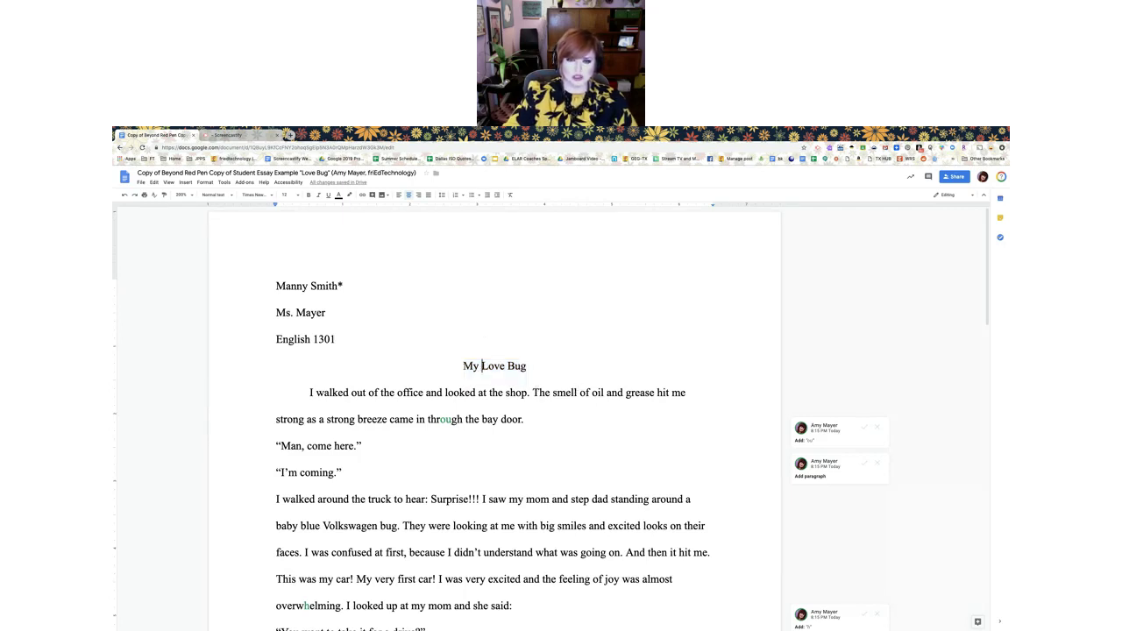
drag(463, 367, 527, 367)
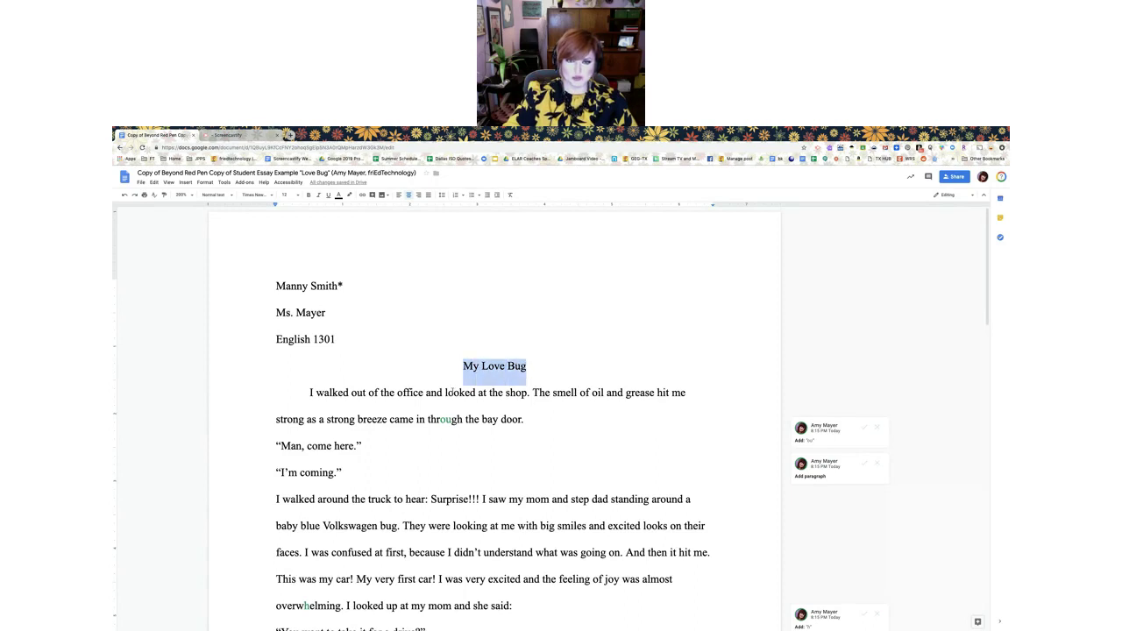
click(485, 368)
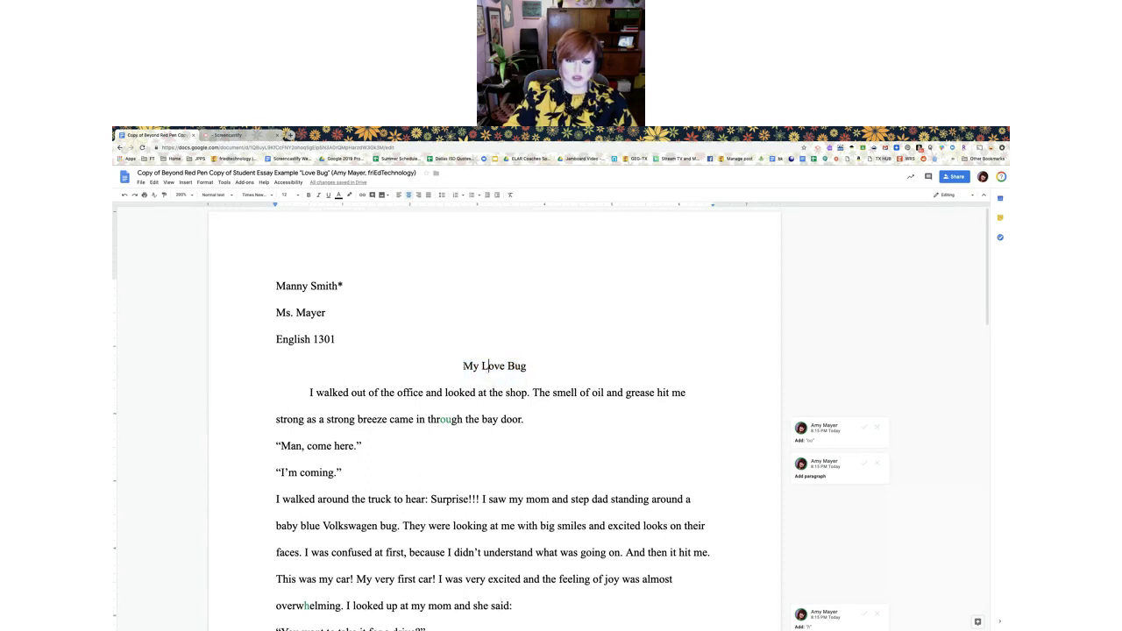
drag(463, 367, 527, 366)
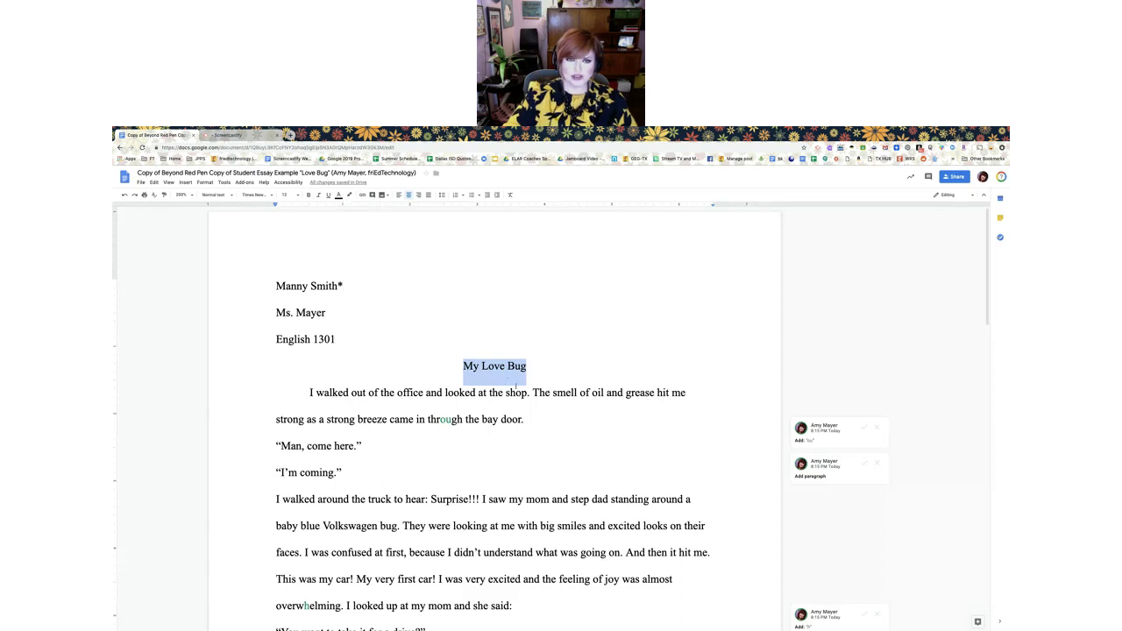
click(362, 195)
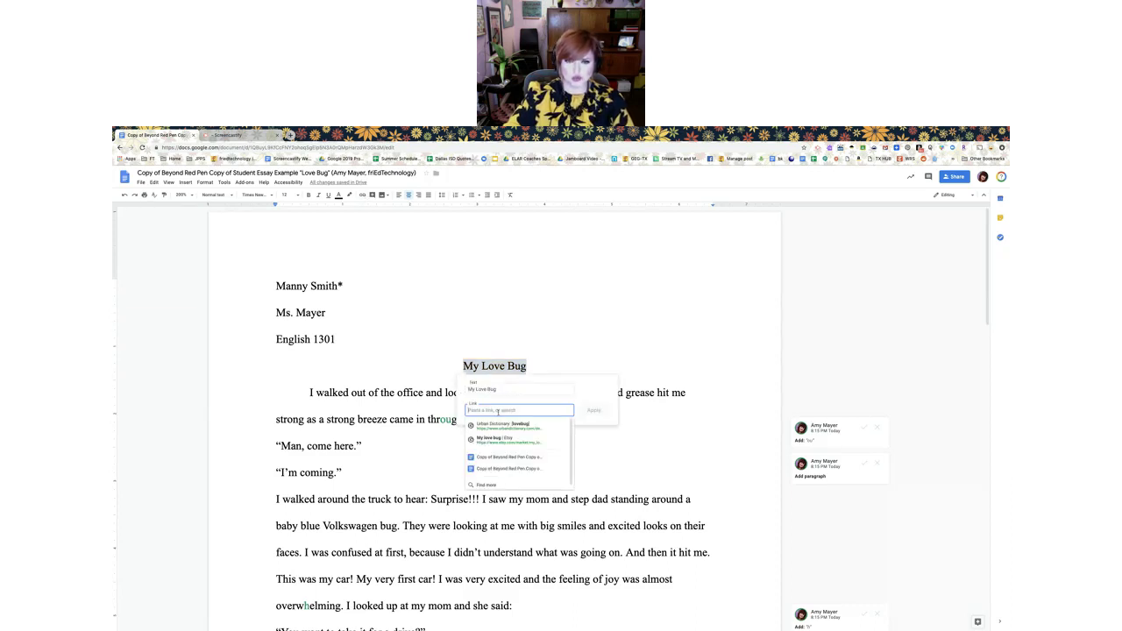
key(super+v)
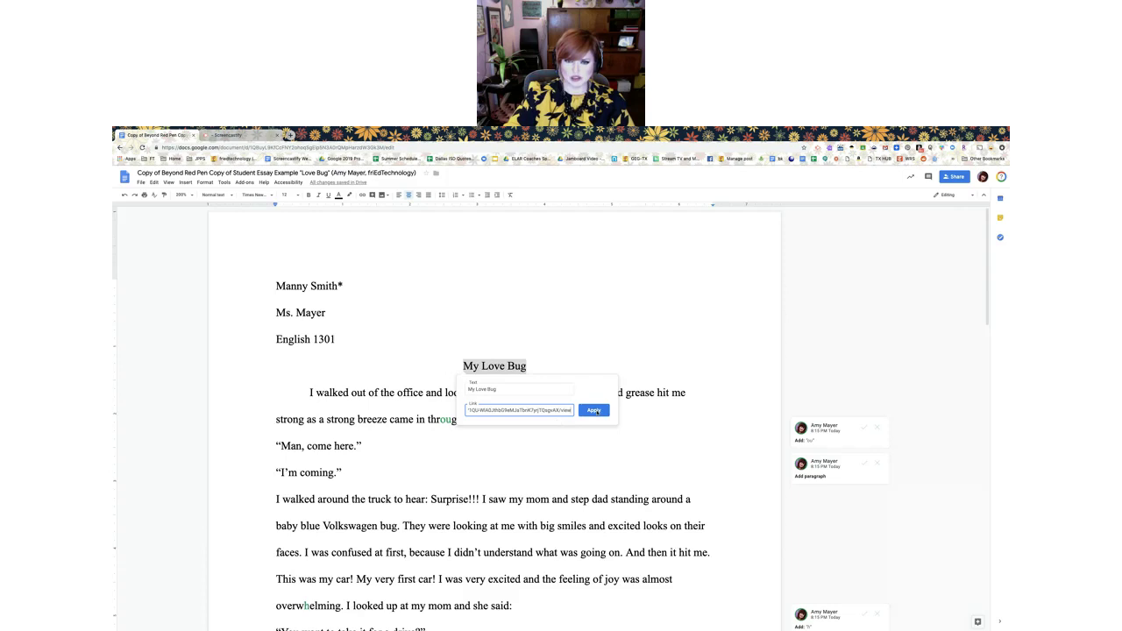
click(595, 411)
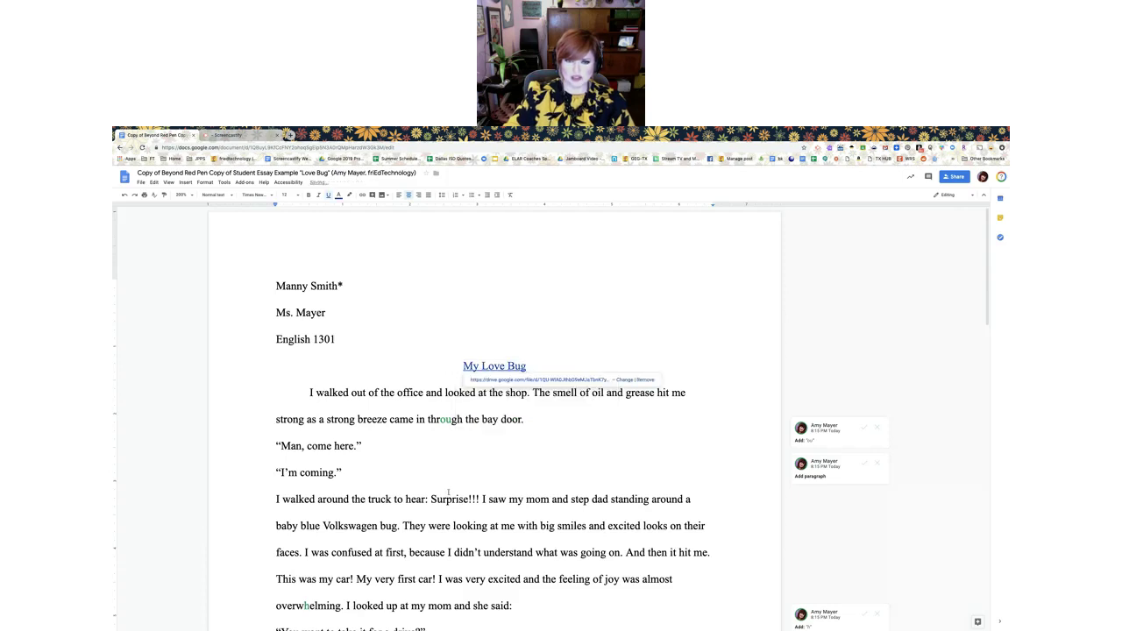
click(545, 393)
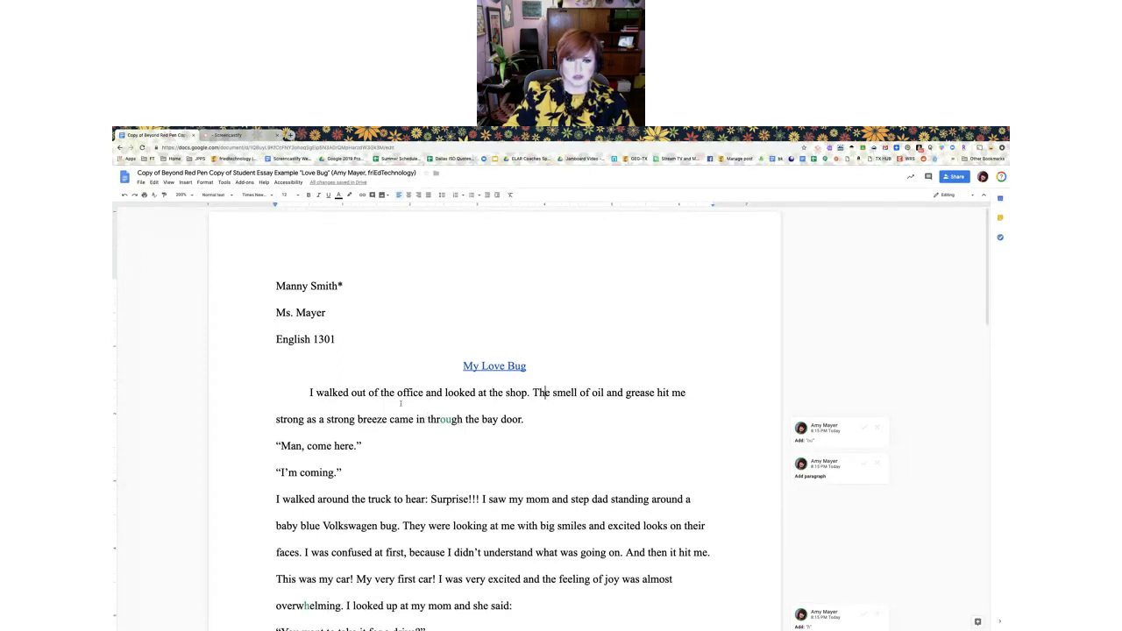
Select the '!!!' after 'Surprise' and start a new comment on it
scroll(401, 404, down, 1)
key(Down)
key(Down)
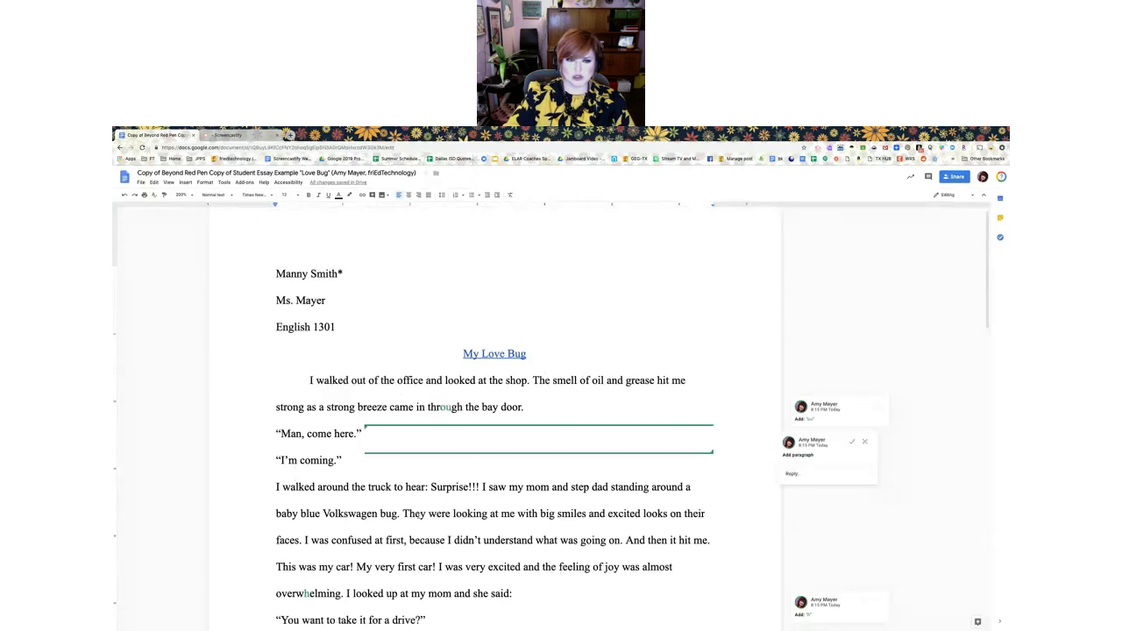
click(469, 487)
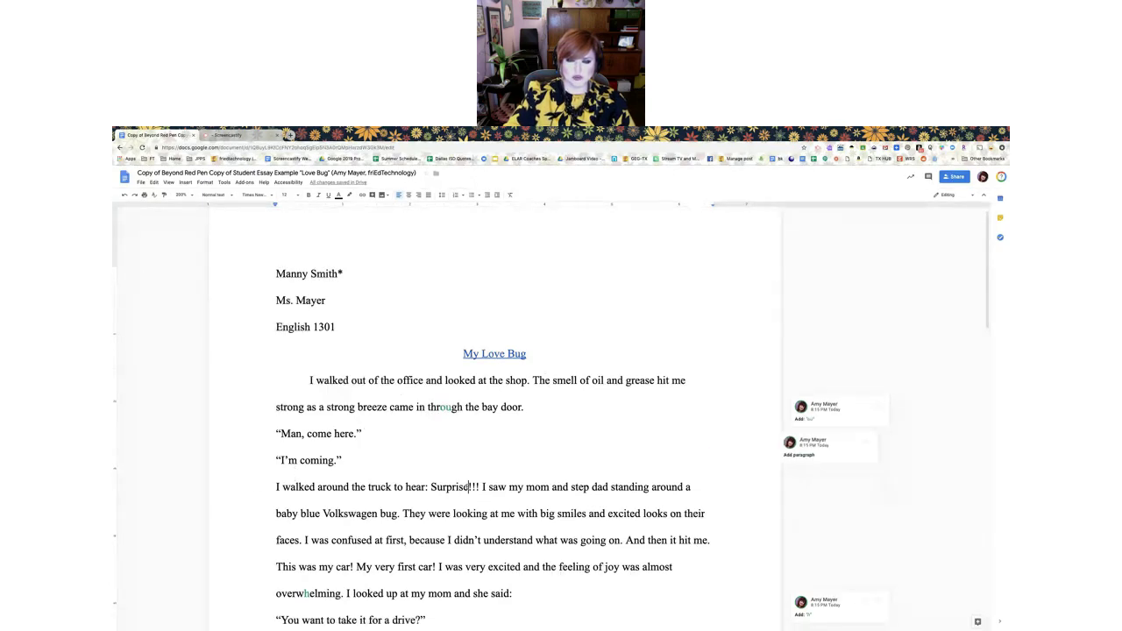
drag(469, 487, 480, 491)
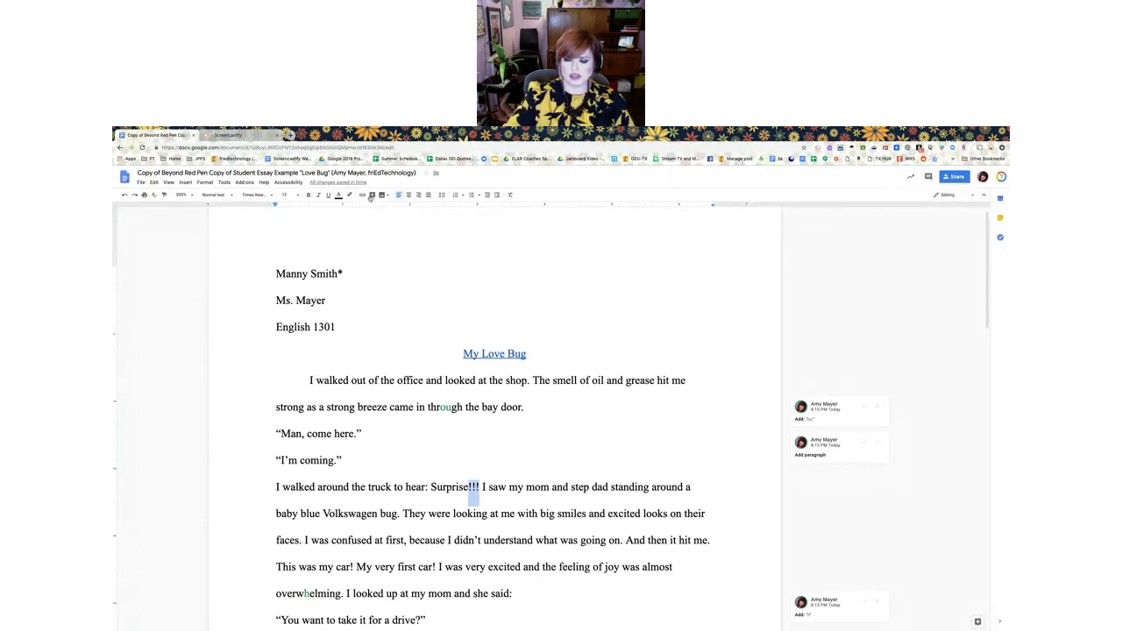
key(ctrl+alt+m)
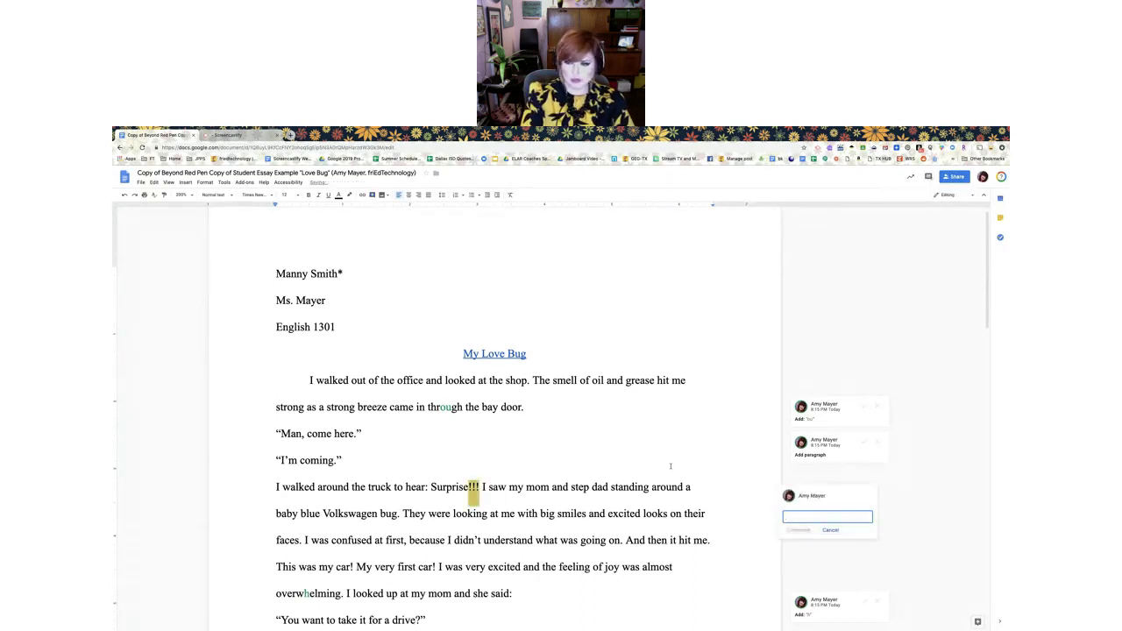
Post a placeholder-text comment on the '!!!' and check the comment card
text(Ex)
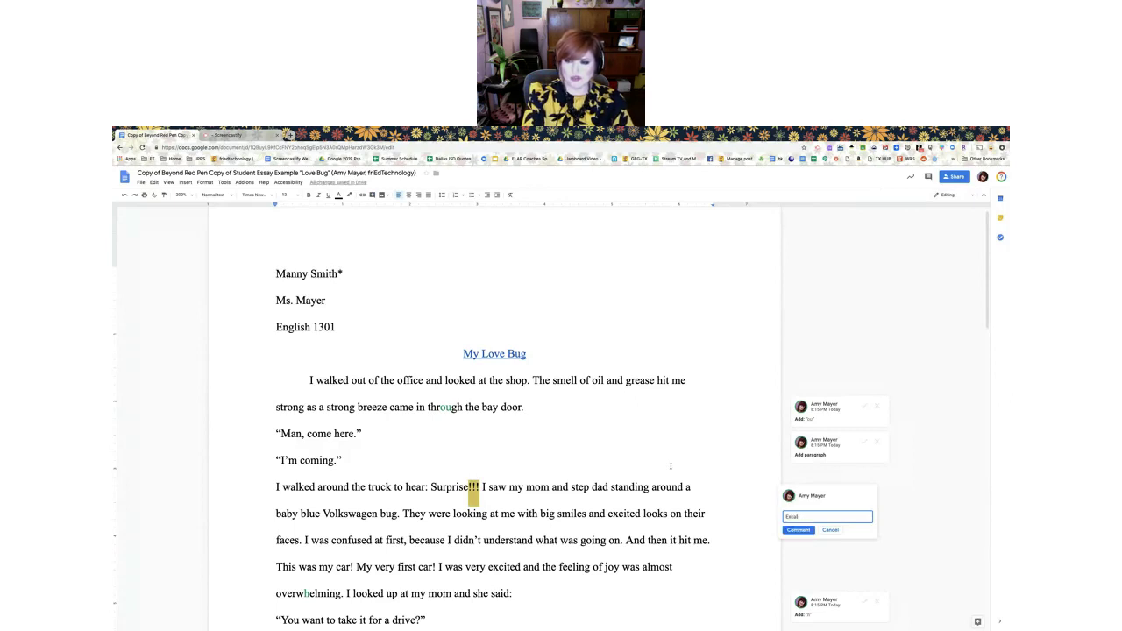
text(caa;lsdjkf;aksjfd;laksjf;lksj)
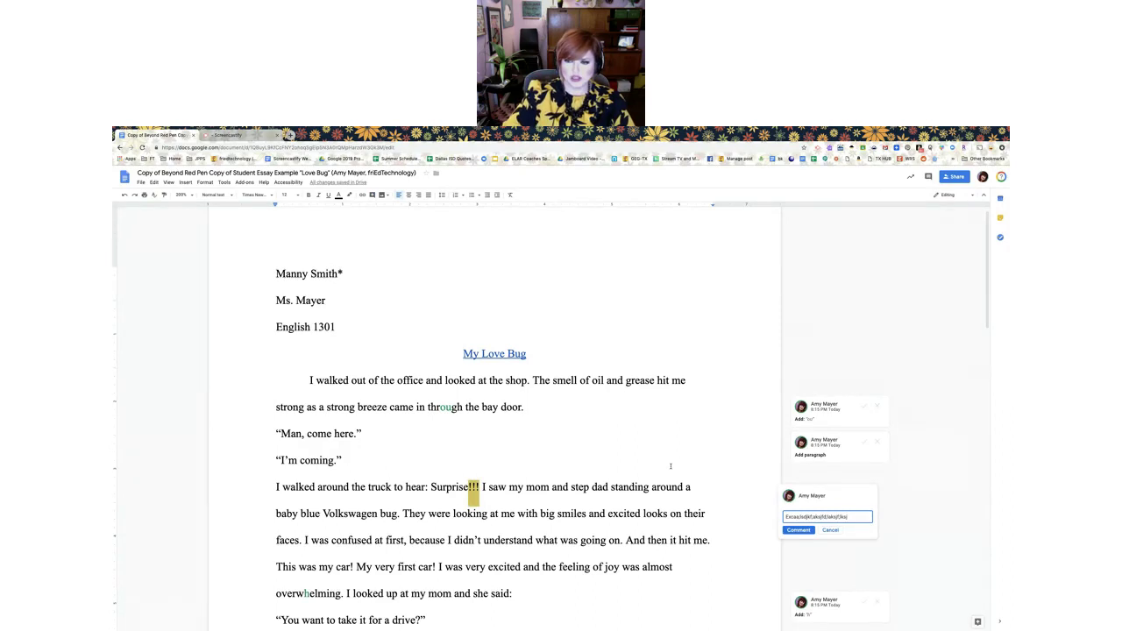
click(798, 530)
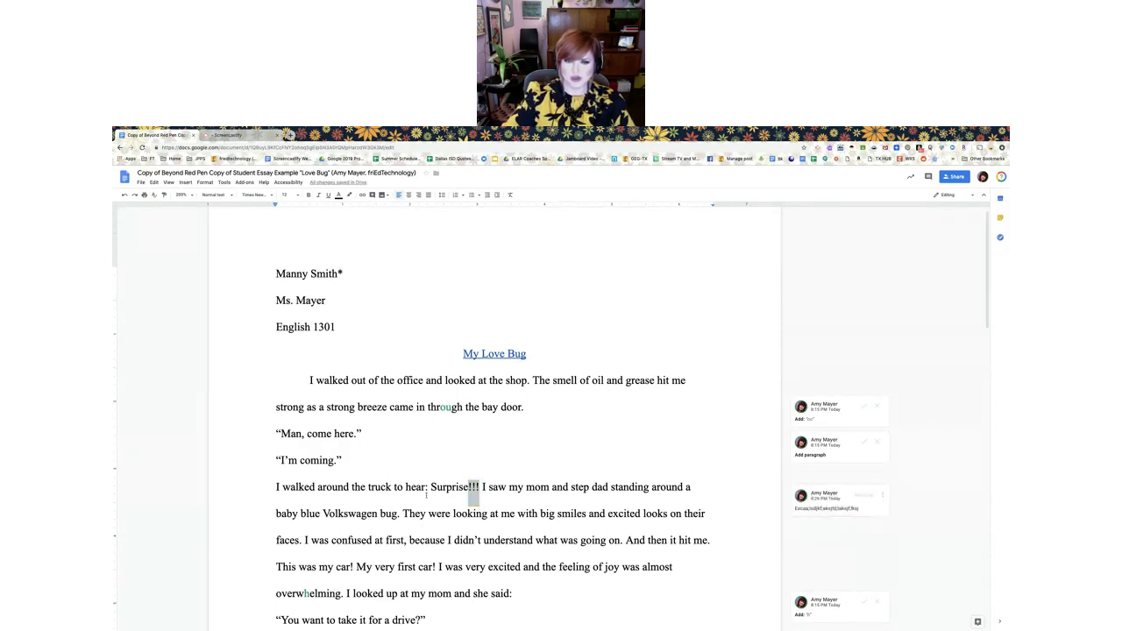
click(473, 493)
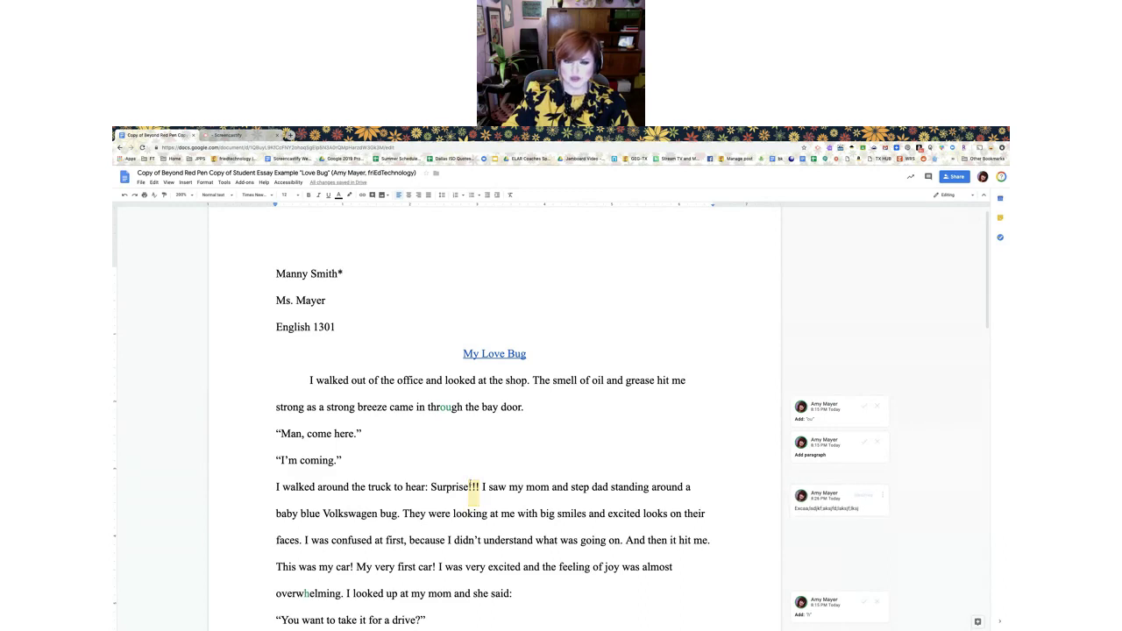
click(474, 496)
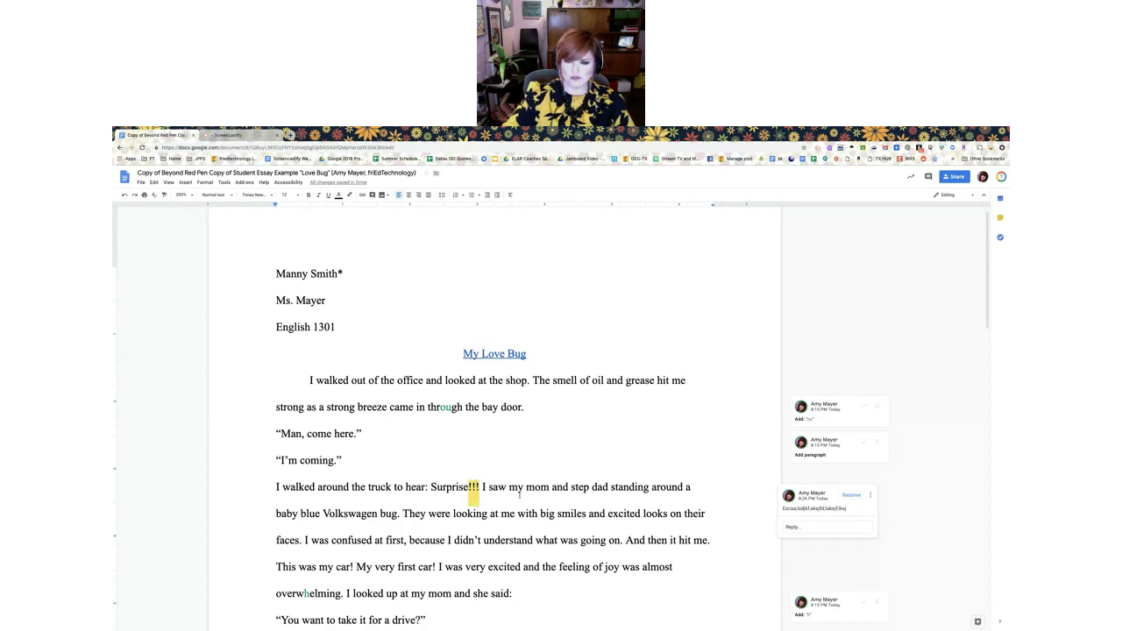
click(519, 496)
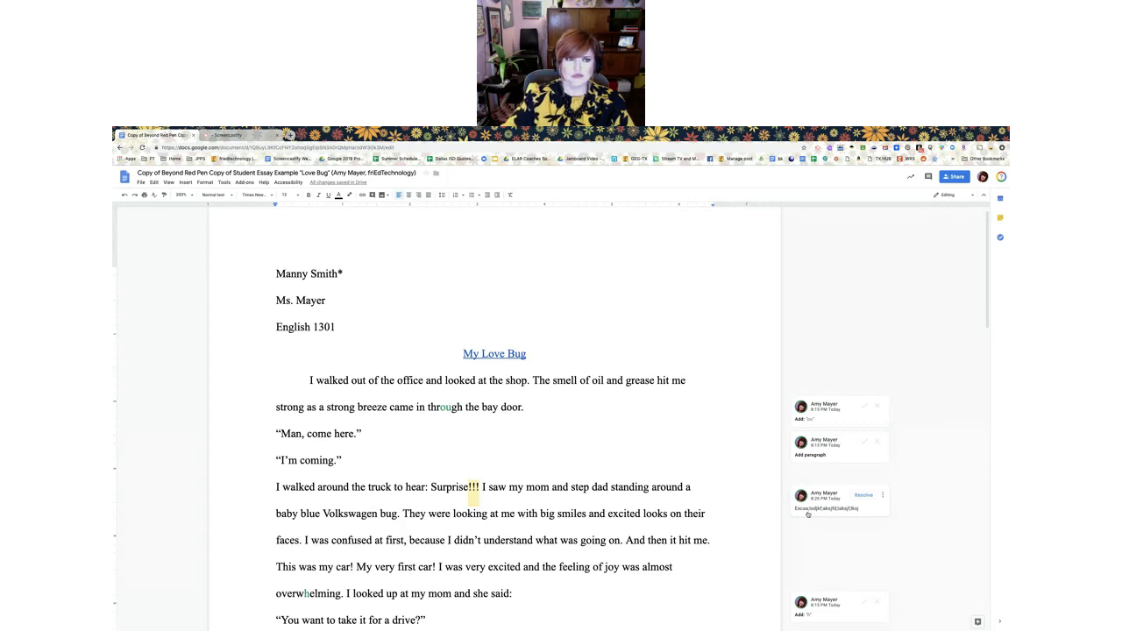
Look over YouTube privacy options in Share Recording, close it without uploading, and exit full screen
click(246, 138)
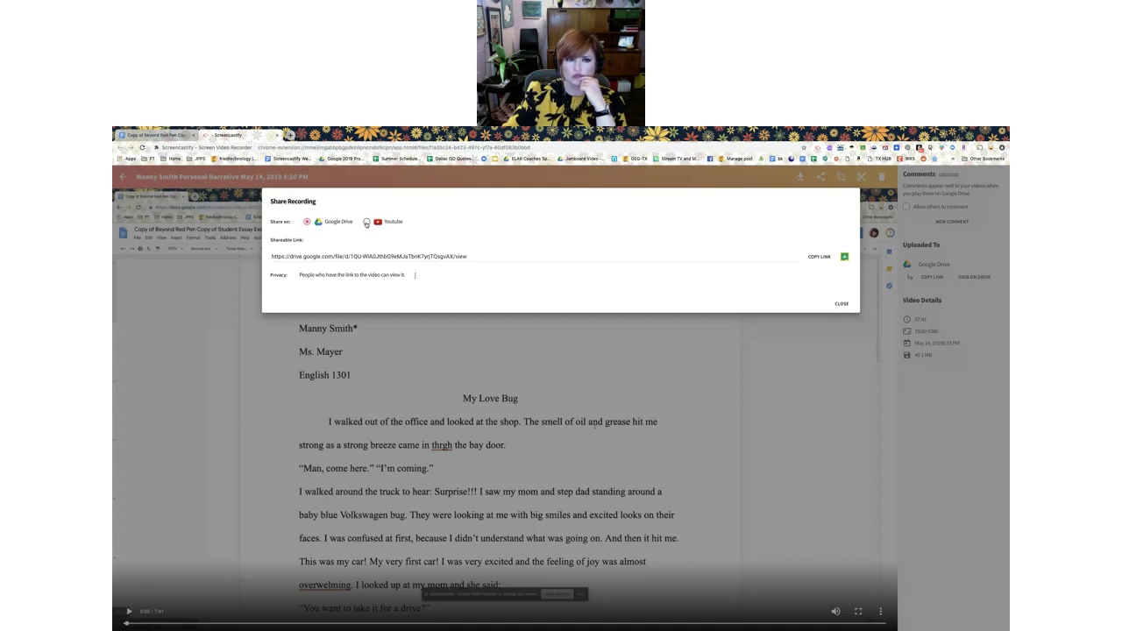
click(366, 222)
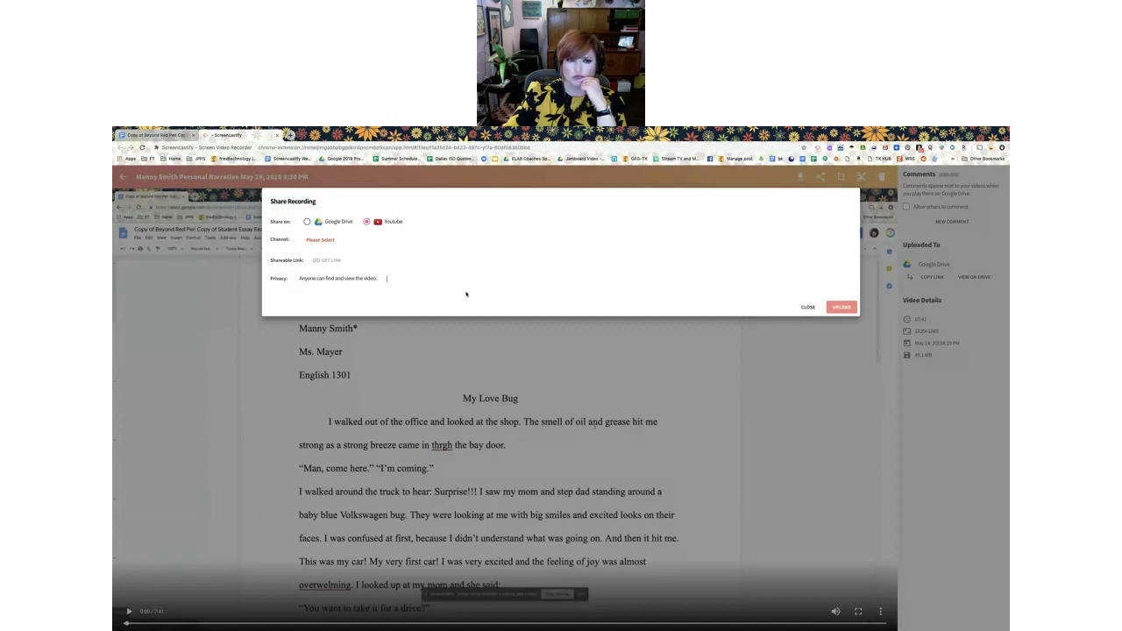
click(387, 280)
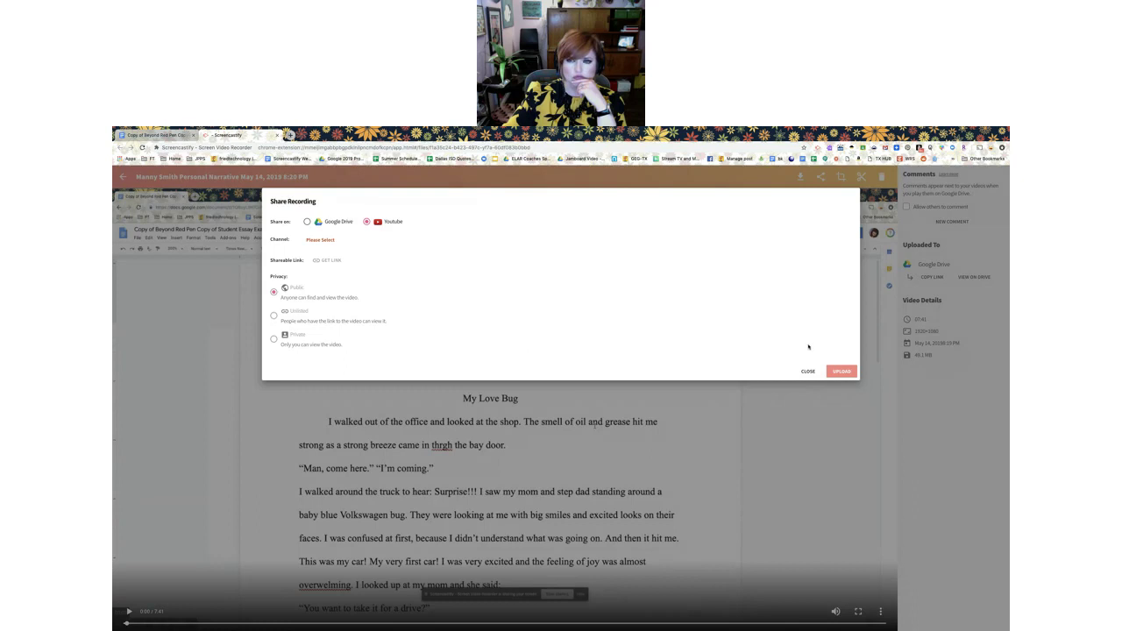
click(806, 371)
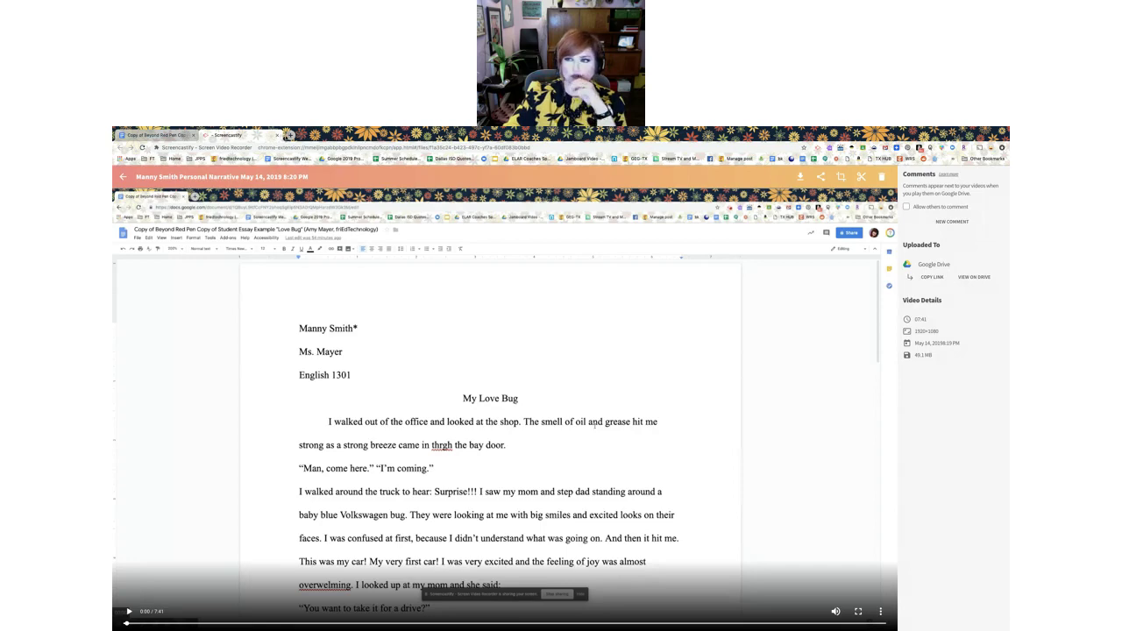
key(ctrl+super+f)
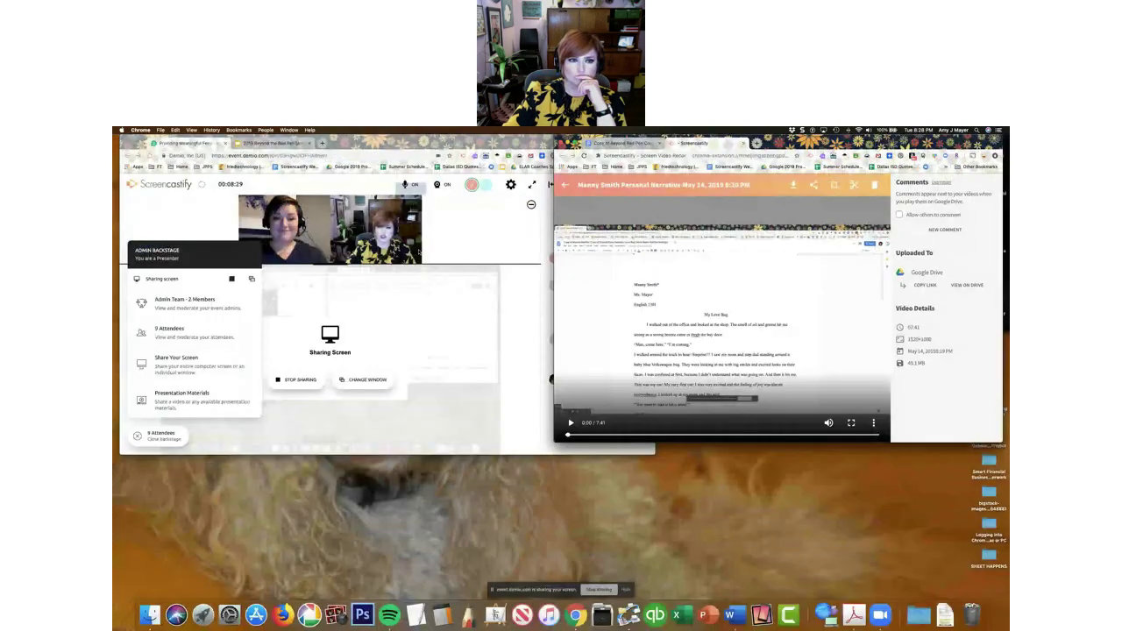
Bring the Demio webinar window forward and stop sharing the screen
click(419, 251)
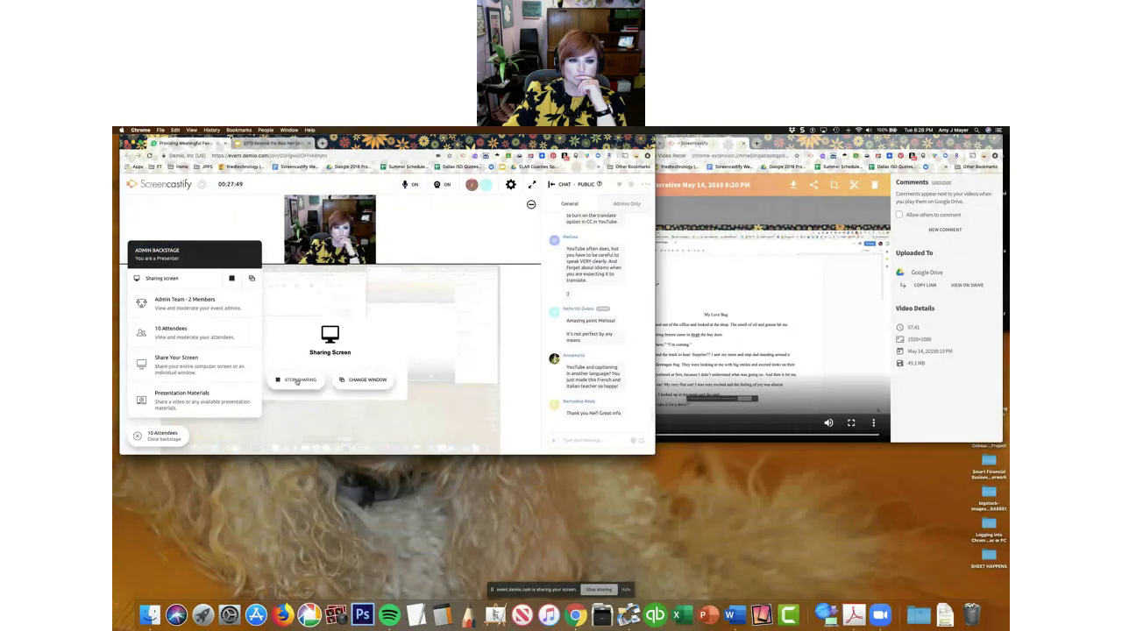
click(297, 382)
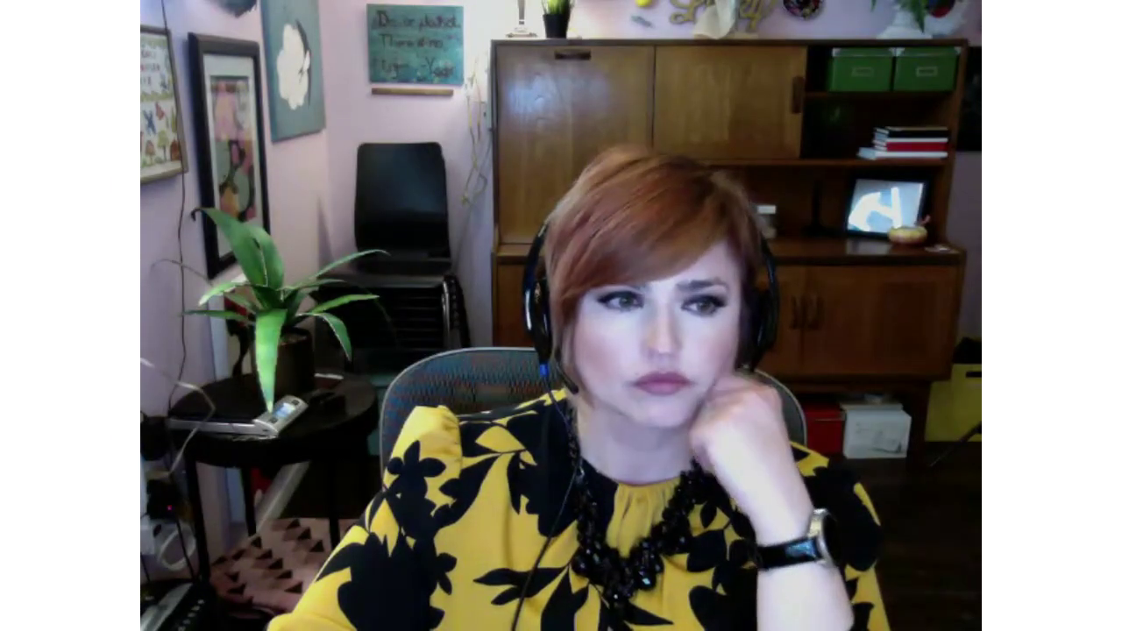